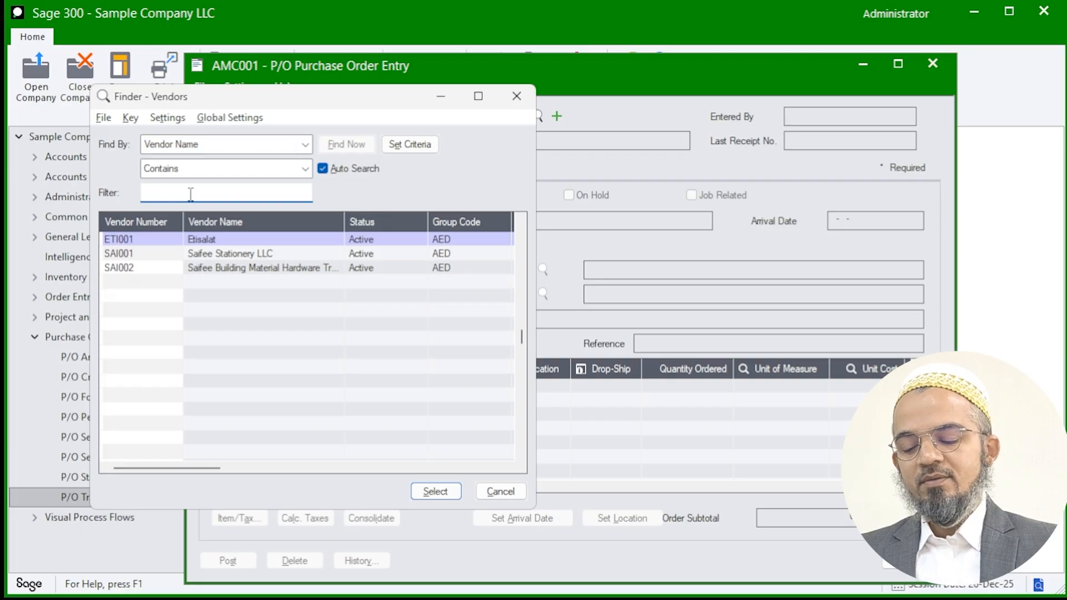
Step: Filter the vendors by name containing "material" and choose Saifee Building Material Hardware Trading LLC for the purchase order
type("material")
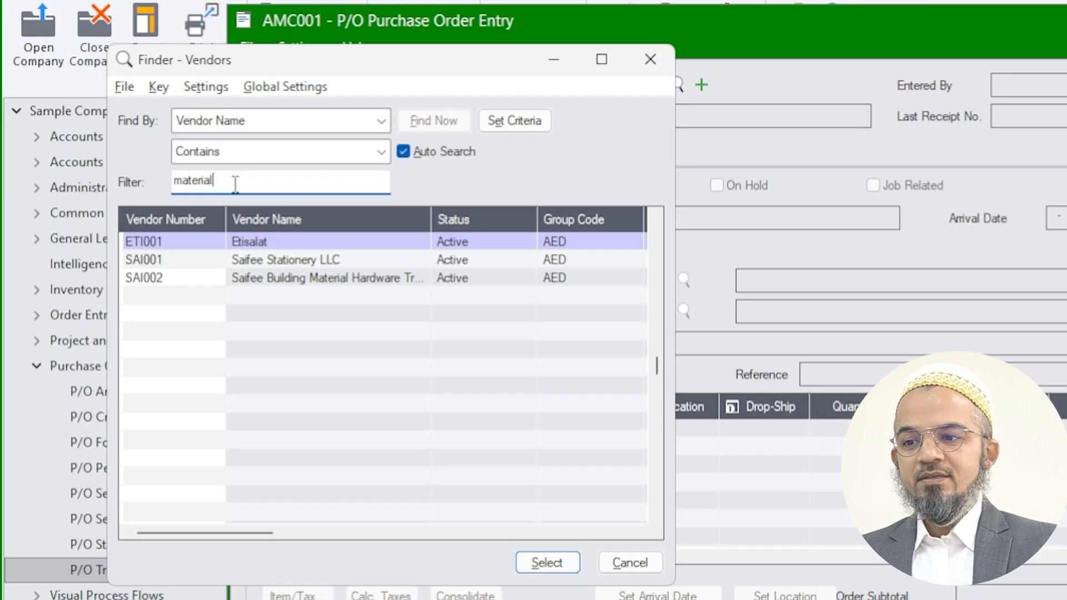
left_click(306, 242)
double_click(310, 244)
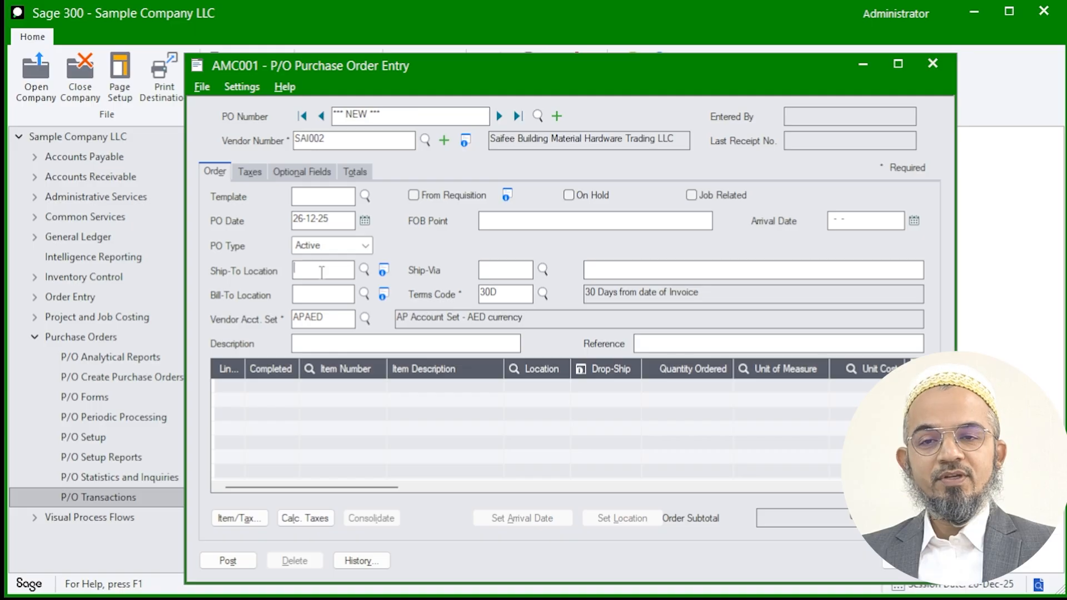
Step: Set both the ship-to and bill-to locations of the purchase order to location 1, the Central Warehouse
left_click(362, 272)
key("F5")
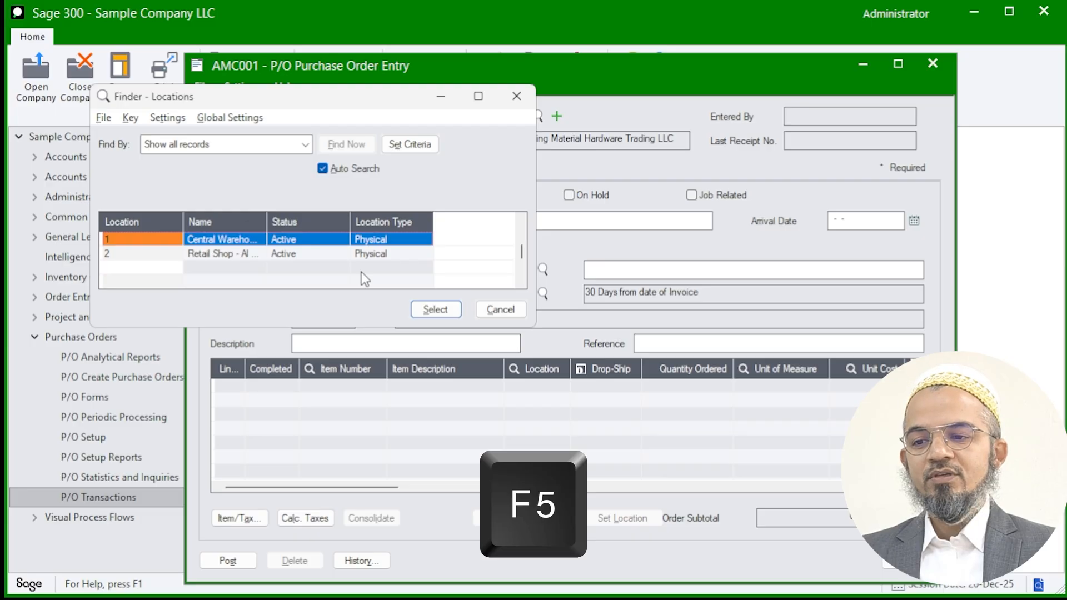
double_click(222, 240)
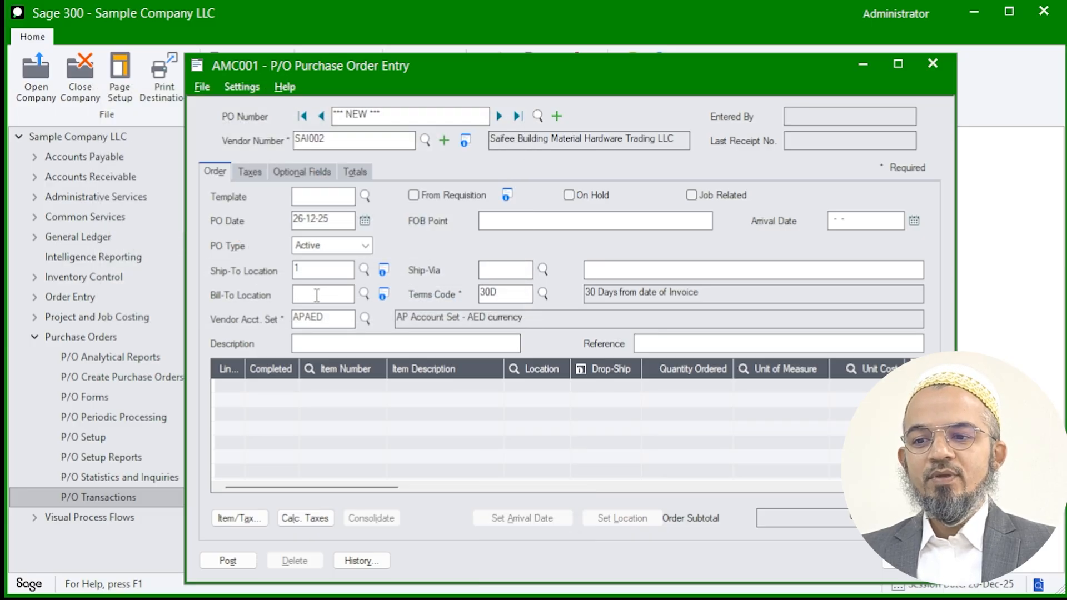
type("1")
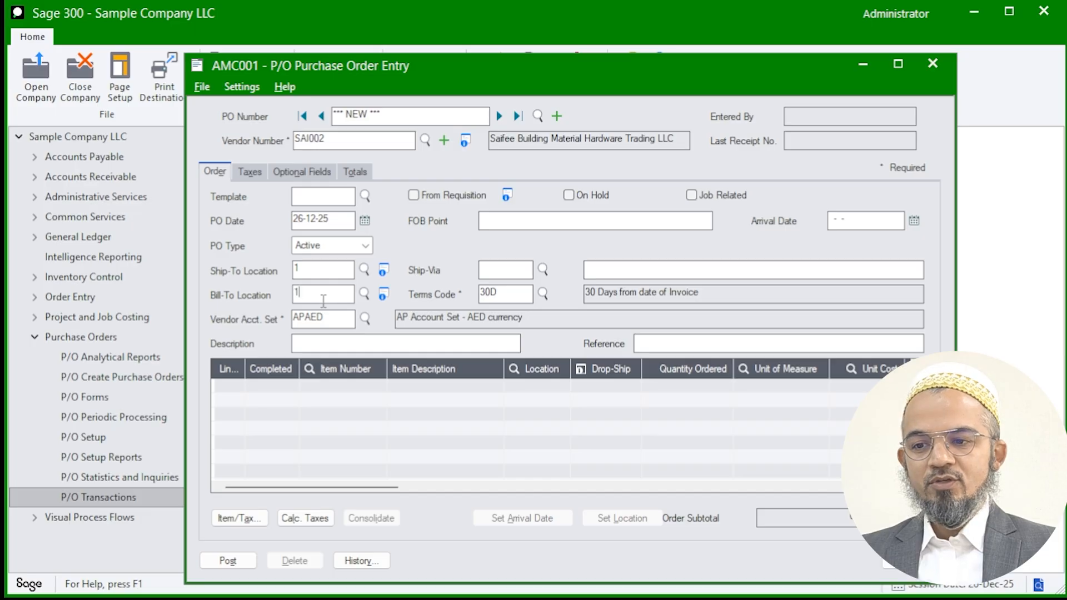
key("Tab")
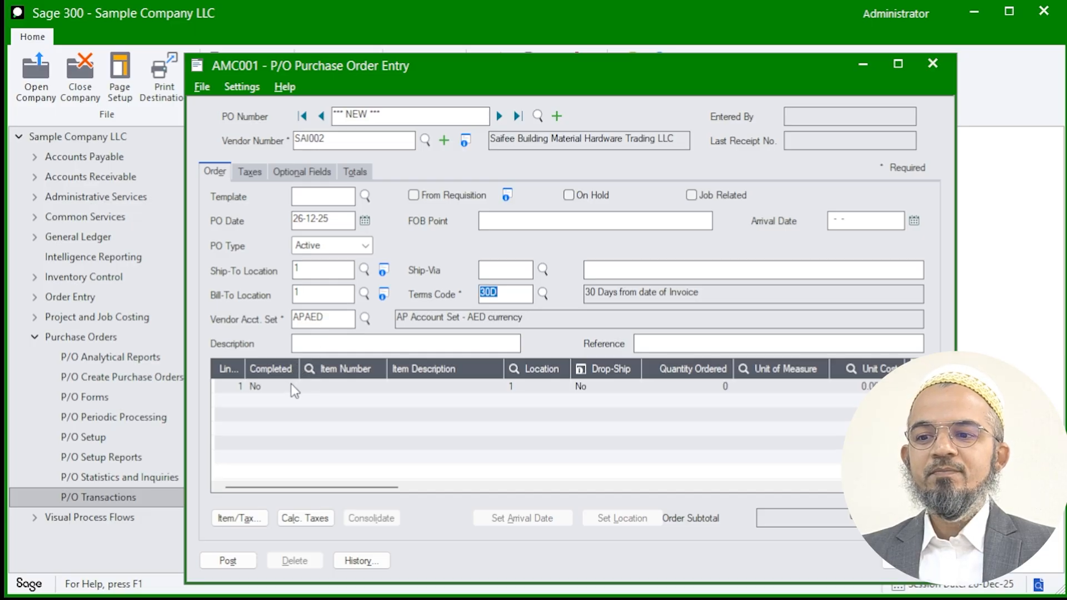
Step: Fill the first order line with the item White Wood 1.00in x 4.00in x 5.00ft and a quantity ordered of 100
left_click(296, 387)
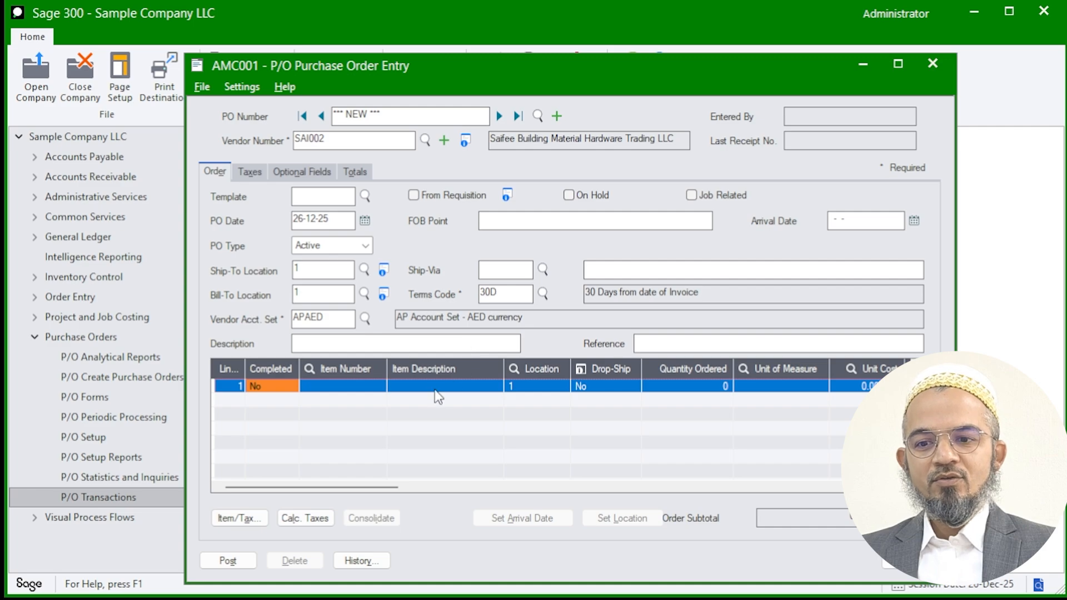
left_click(358, 388)
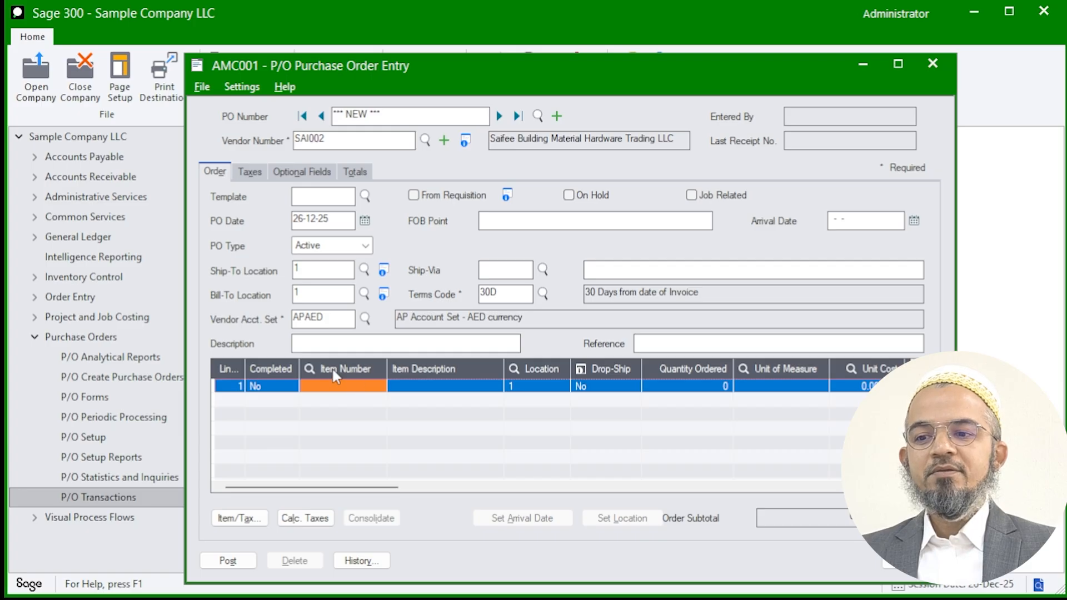
left_click(310, 368)
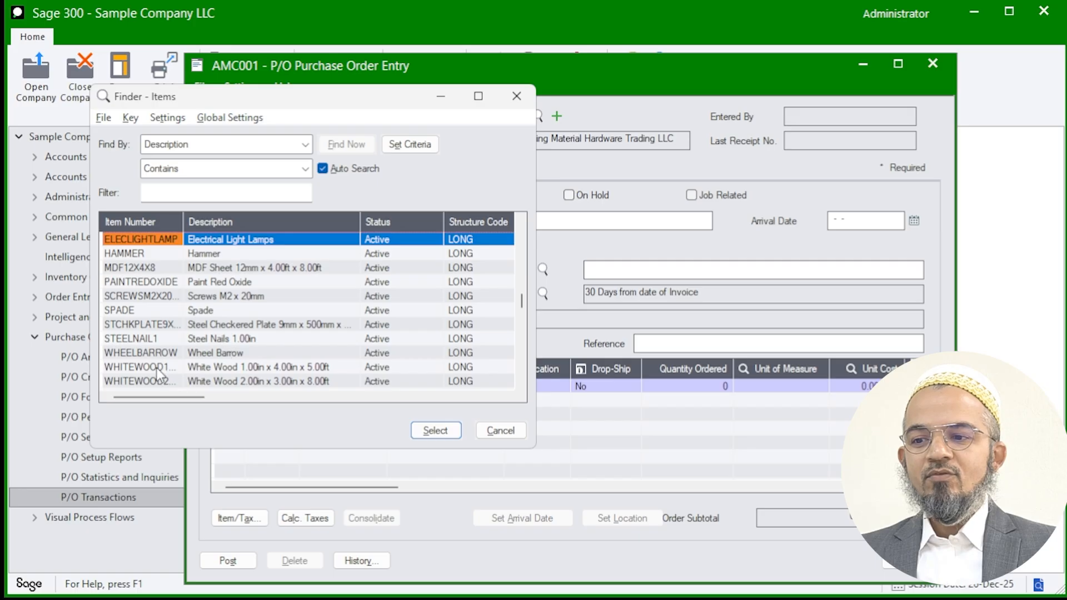
double_click(156, 368)
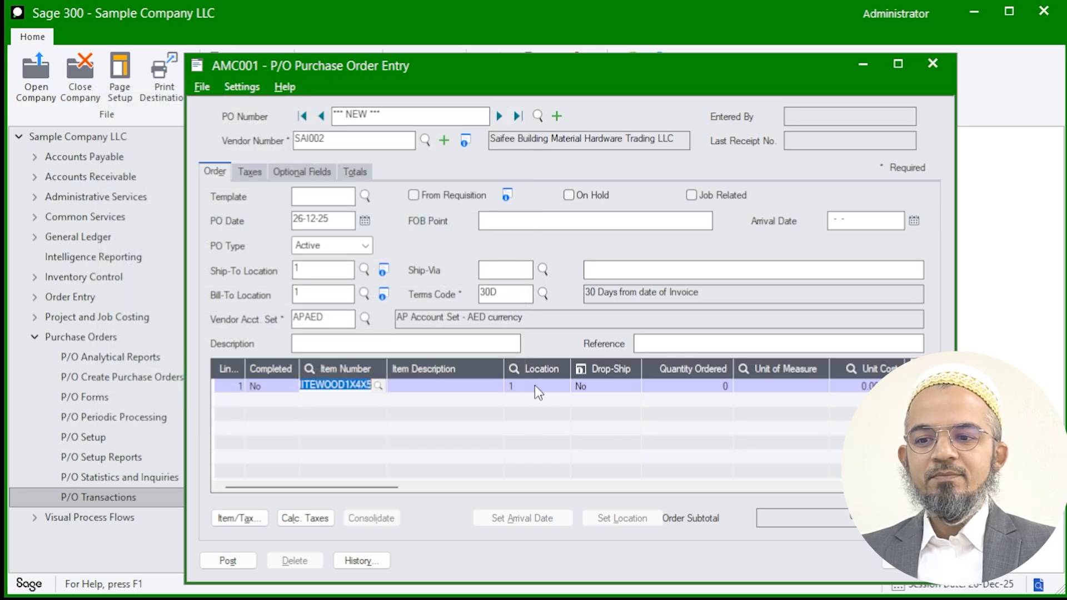
left_click(686, 386)
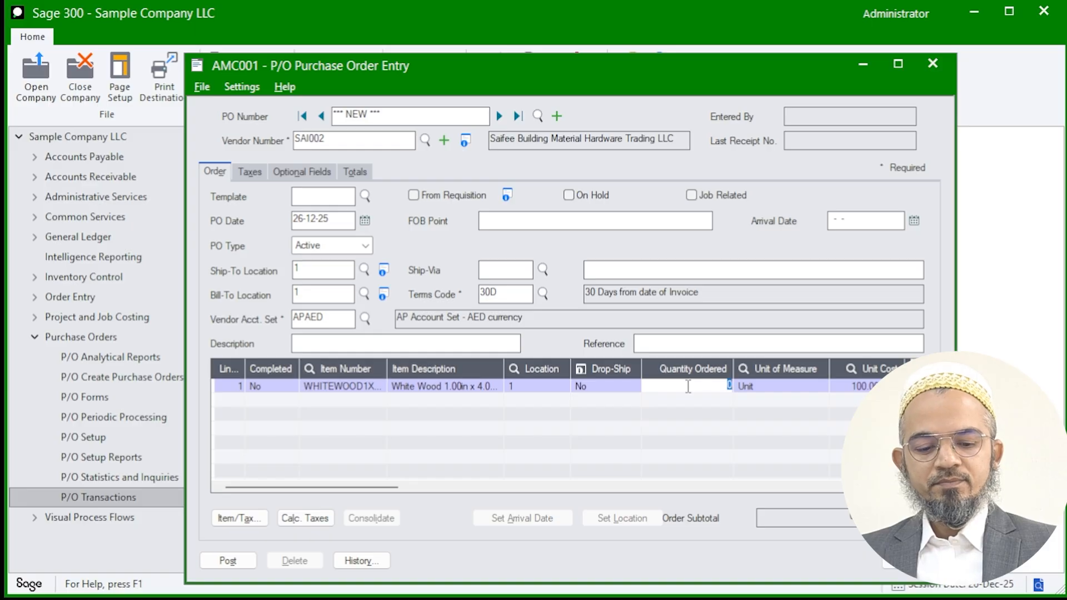
type("100")
key("Tab")
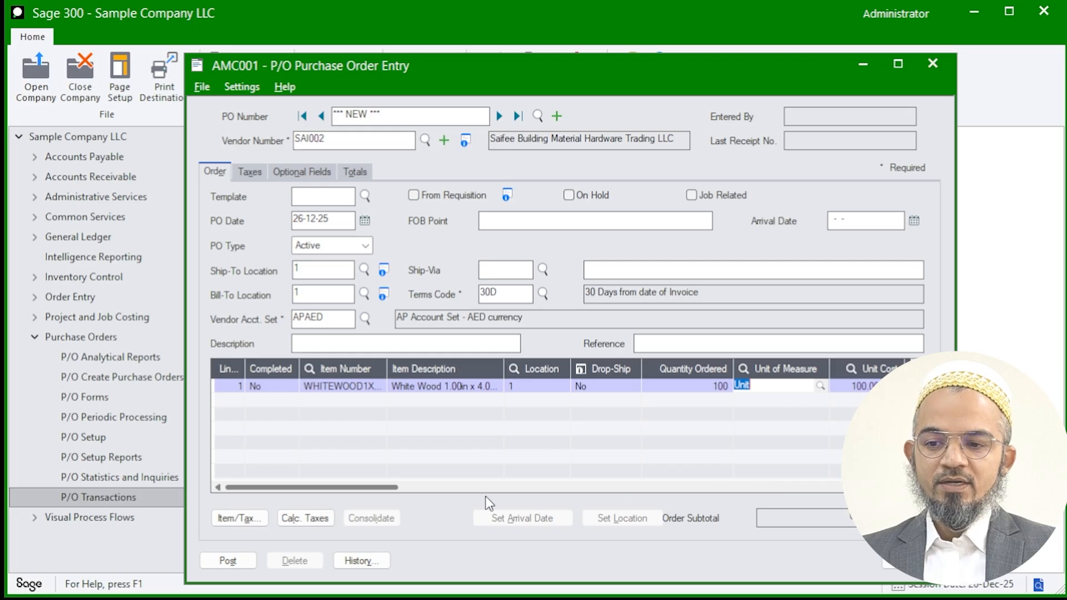
Step: Insert a second order line and choose the item White Wood 2.00in x 3.00in x 8.00ft for it
left_click(434, 489)
left_click_drag(429, 488, 797, 489)
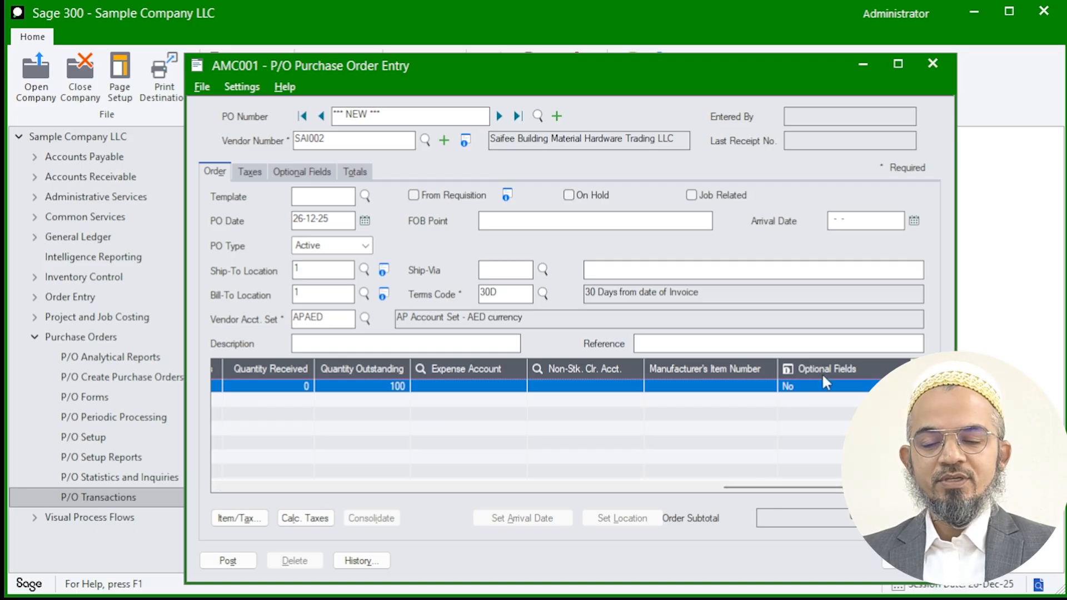
left_click_drag(760, 491, 195, 492)
key("Insert")
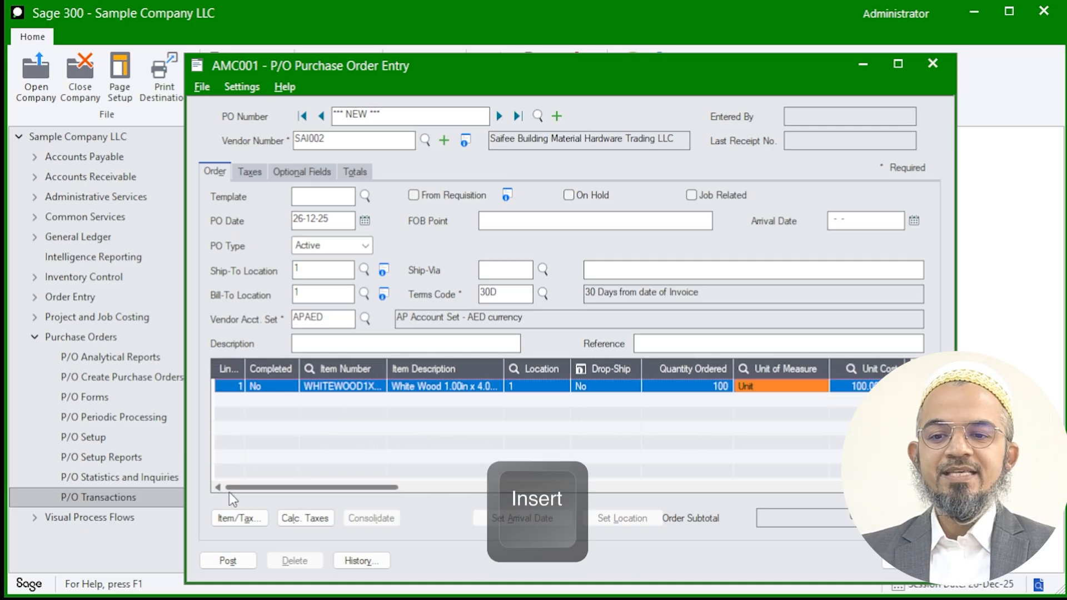
left_click(376, 400)
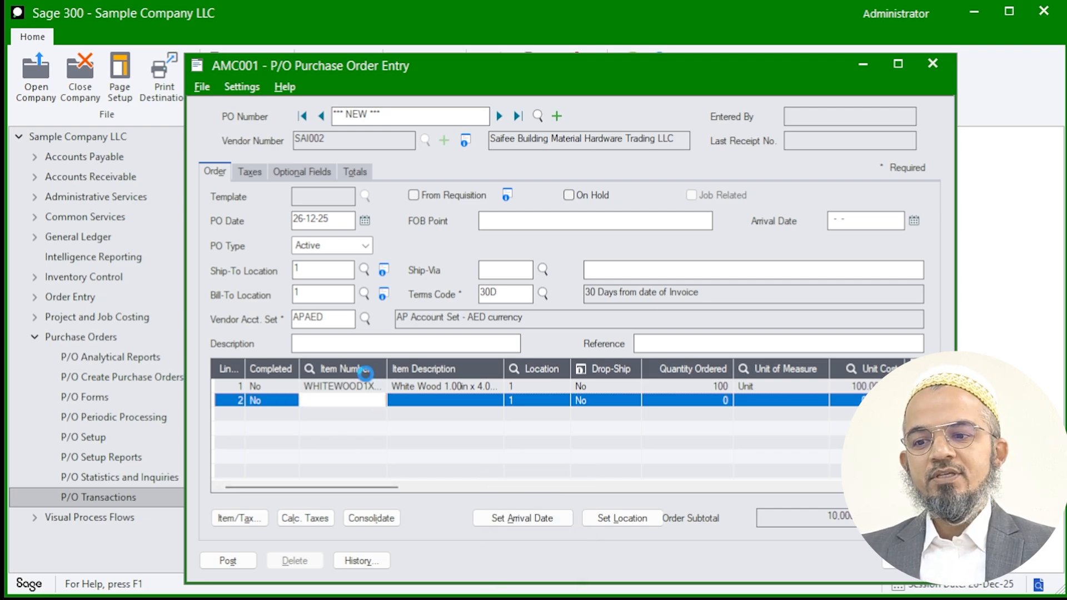
left_click(362, 371)
left_click(154, 383)
double_click(153, 383)
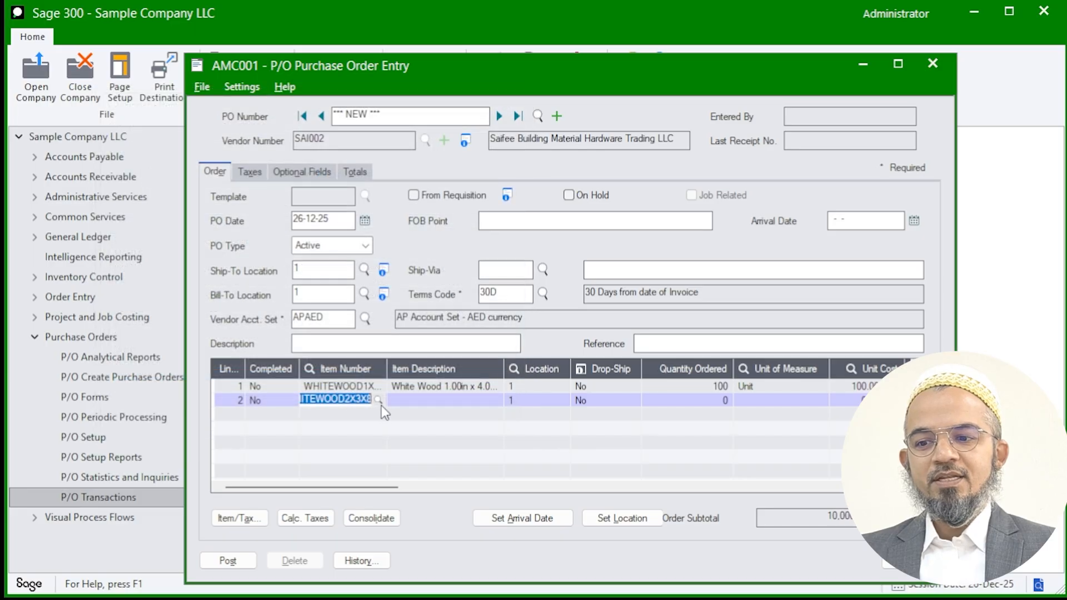
Step: Set the quantity ordered on the second order line to 150
key("Tab")
key("Tab")
key("Tab")
key("Tab")
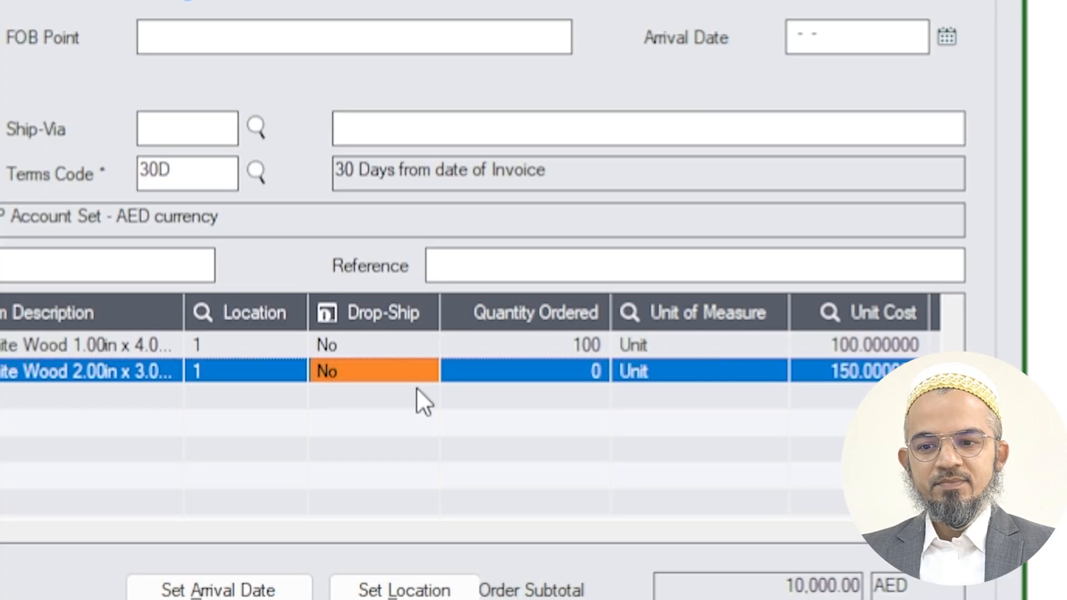
type("150")
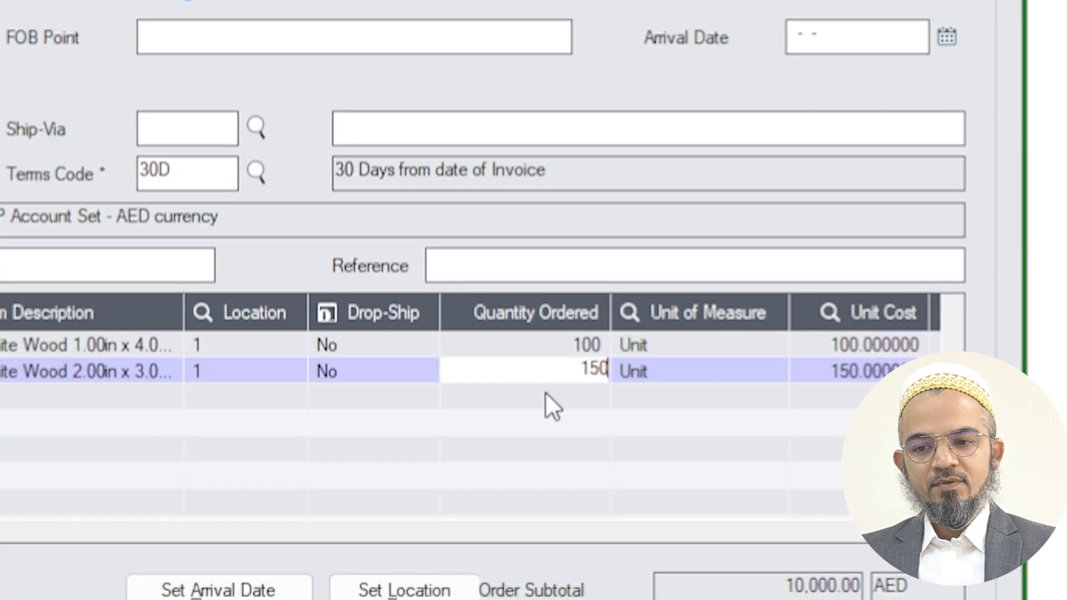
key("Tab")
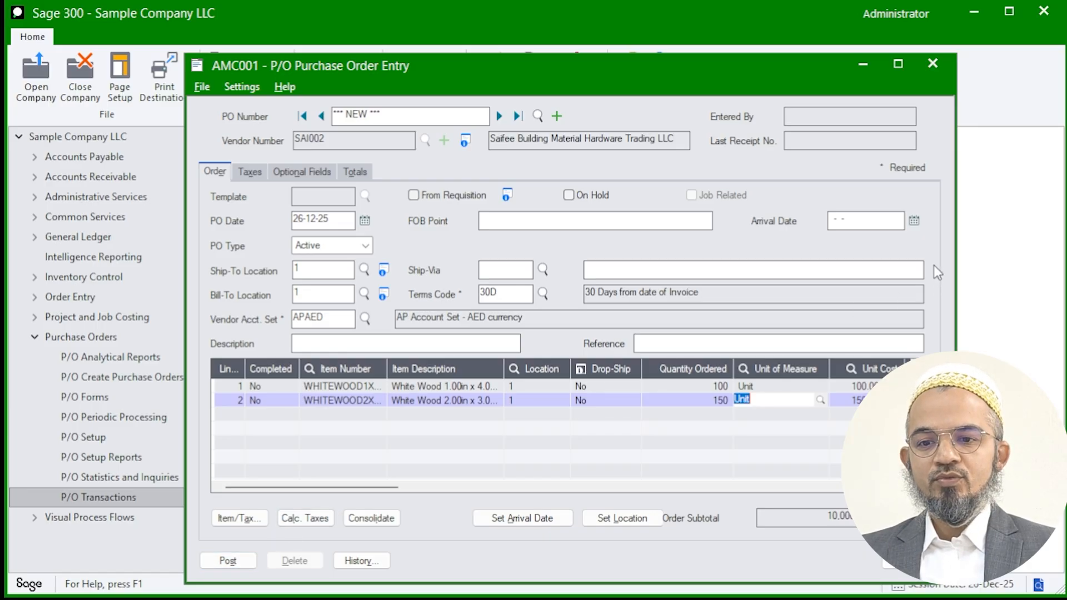
Step: Set the purchase order's arrival date to 27-12-25 and apply that date to all detail lines
left_click(835, 220)
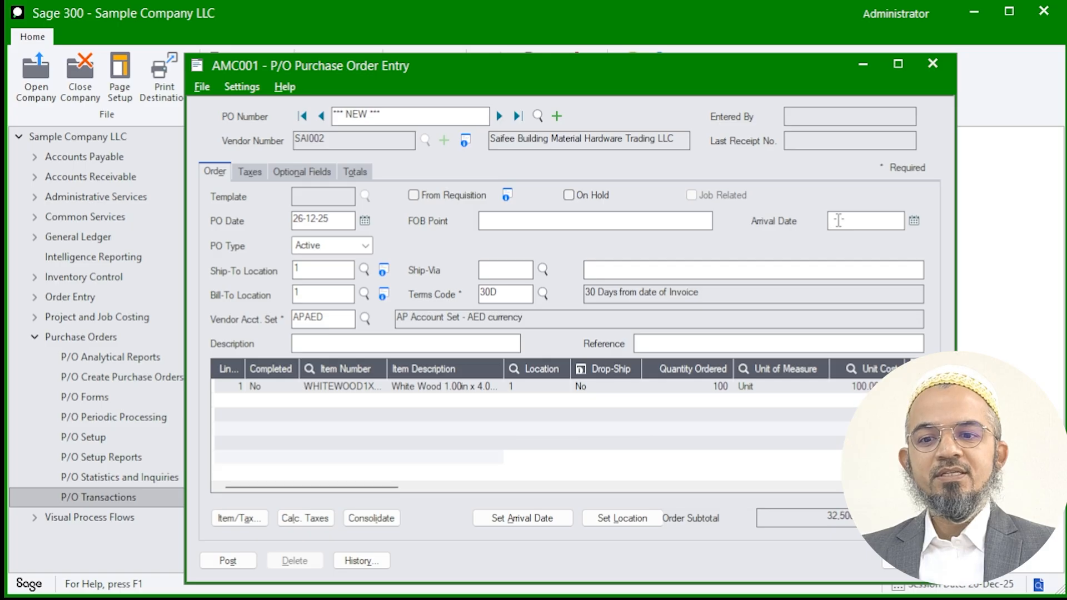
left_click(913, 221)
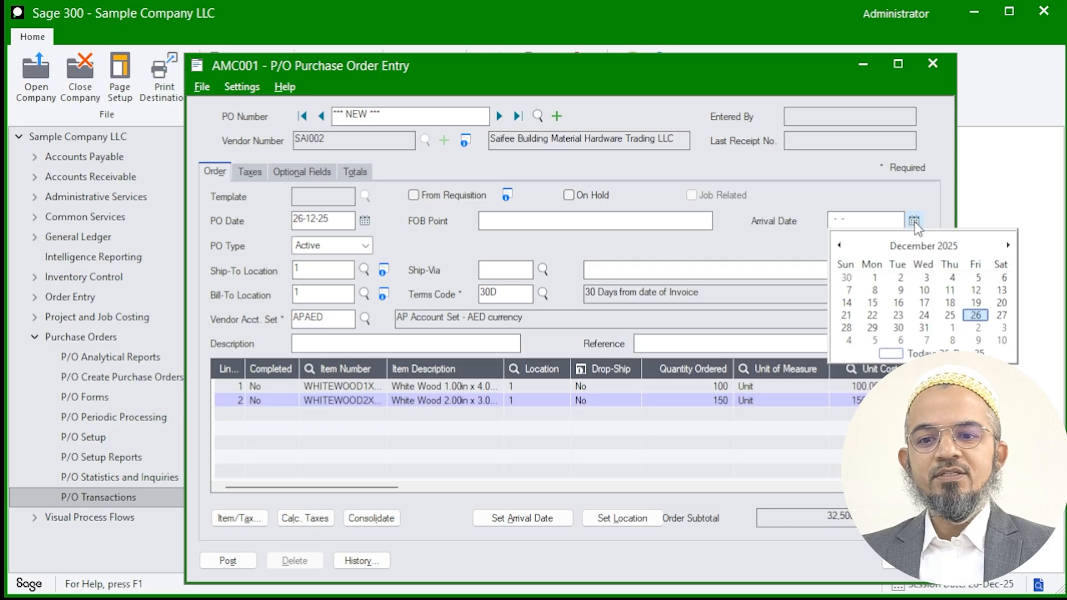
left_click(1001, 316)
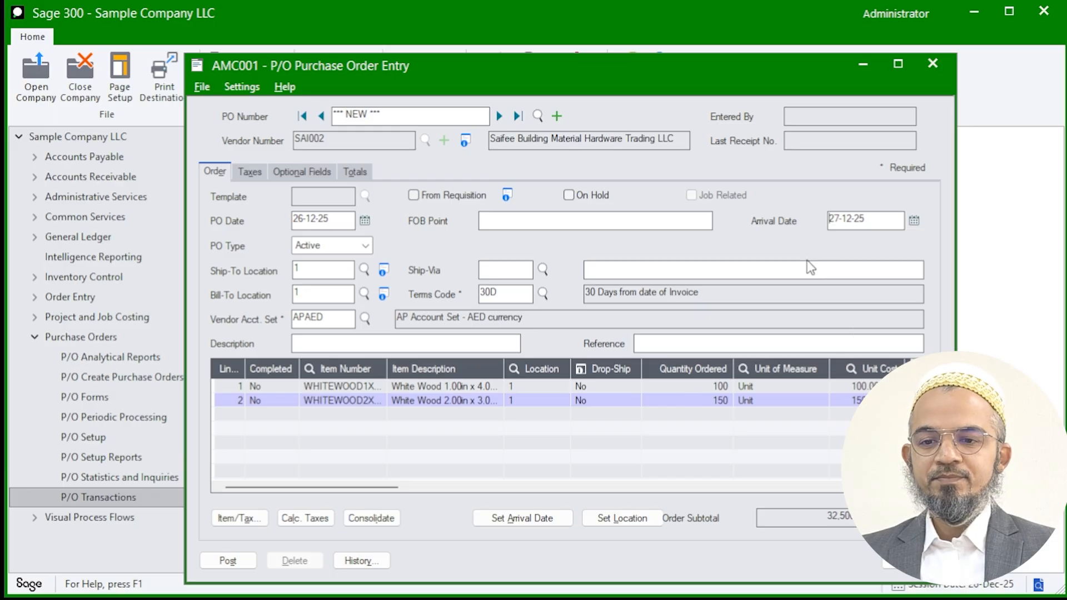
left_click(526, 523)
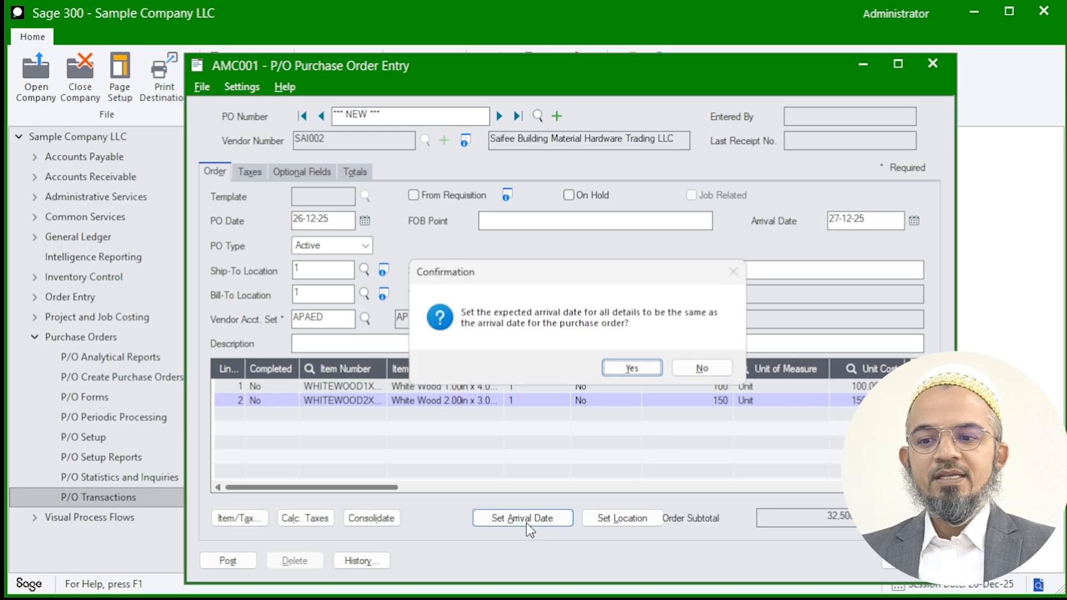
left_click(626, 368)
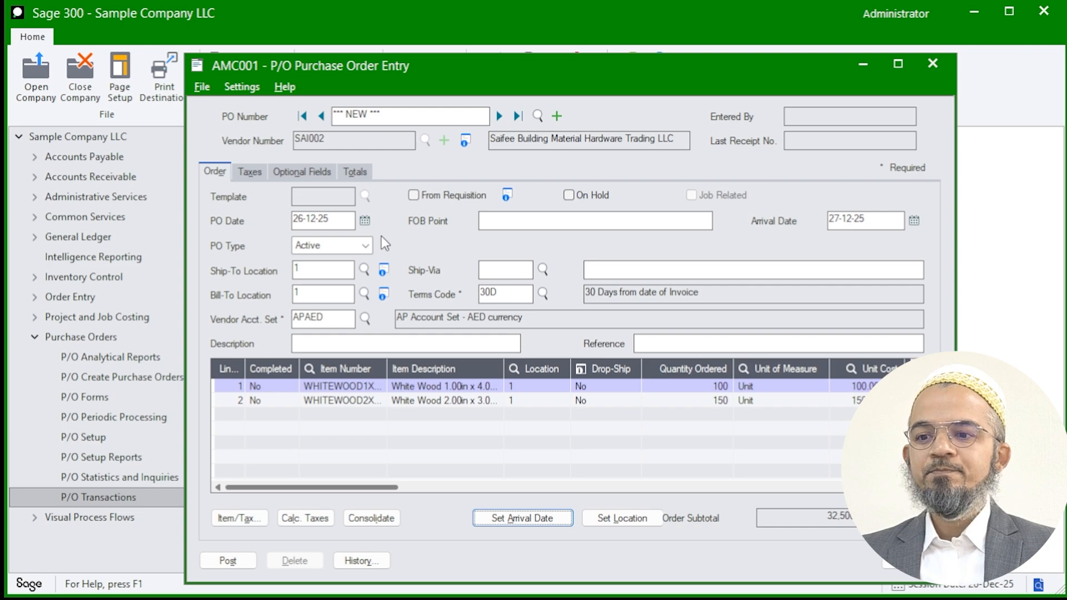
Step: Check the order's taxes and set the value of the IGTC optional field to N (No)
left_click(257, 177)
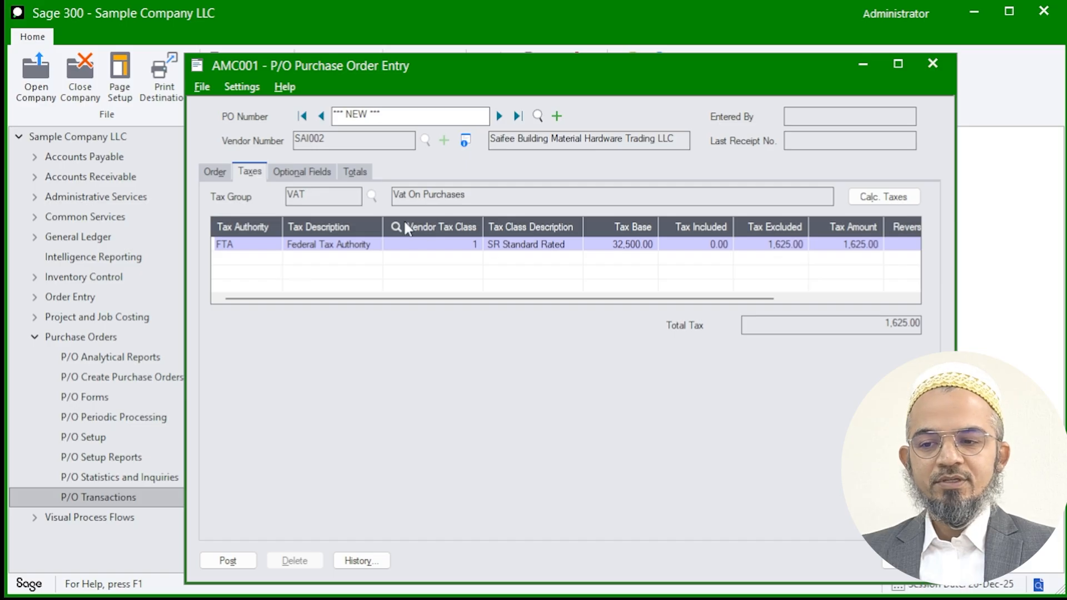
left_click(307, 169)
left_click(515, 231)
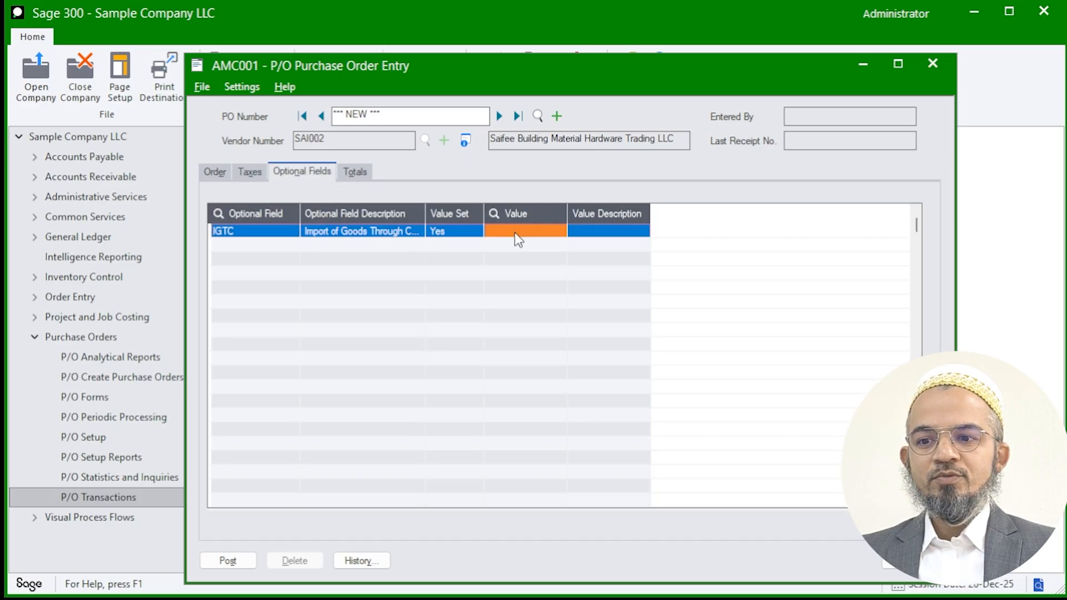
left_click(516, 215)
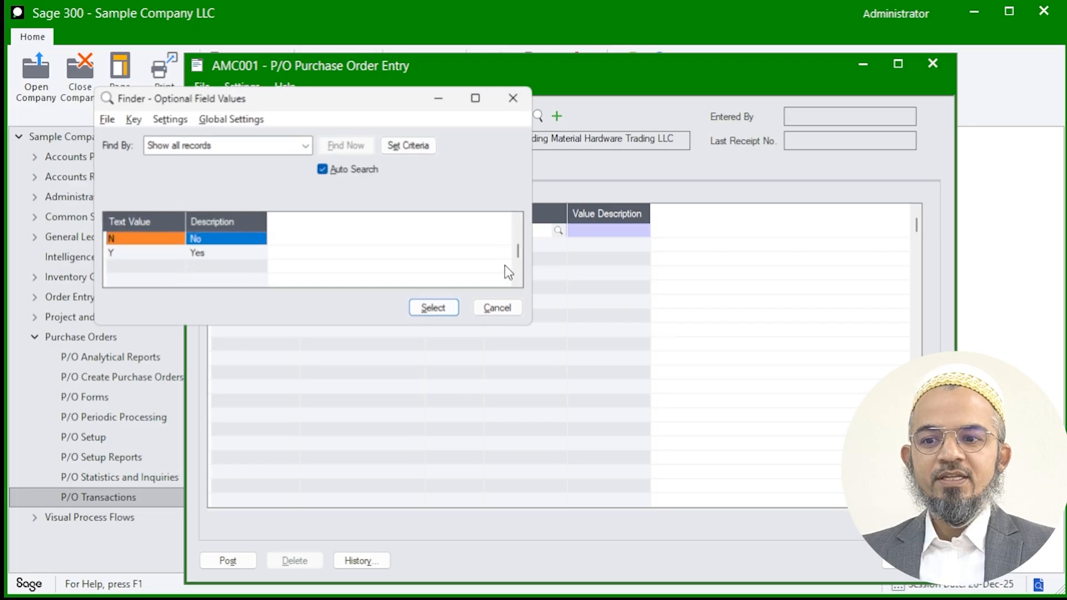
double_click(198, 240)
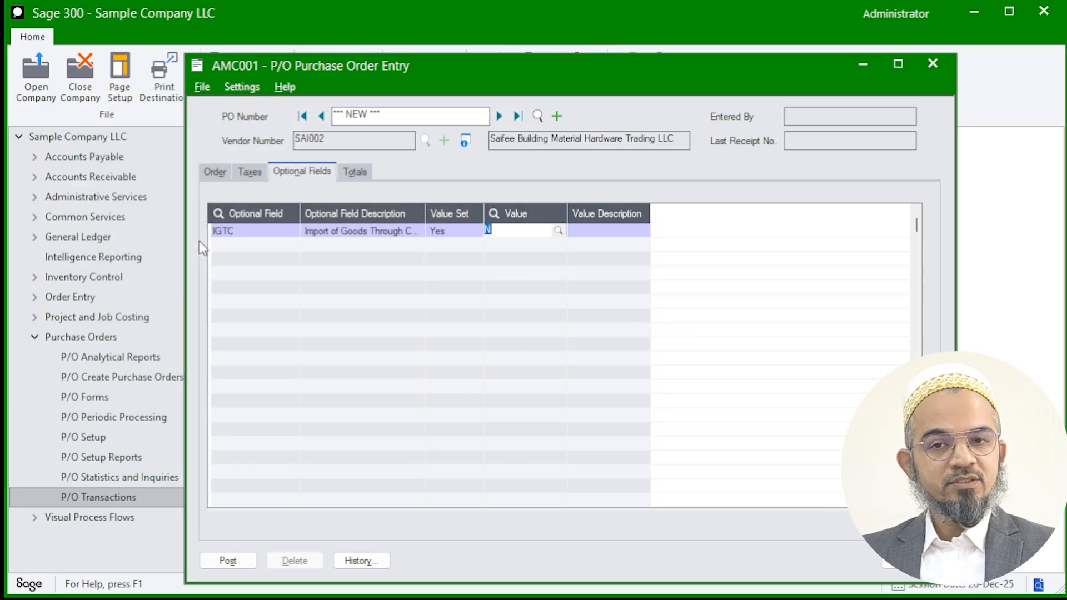
key("Tab")
Step: Review the order totals and post the purchase order
left_click(356, 172)
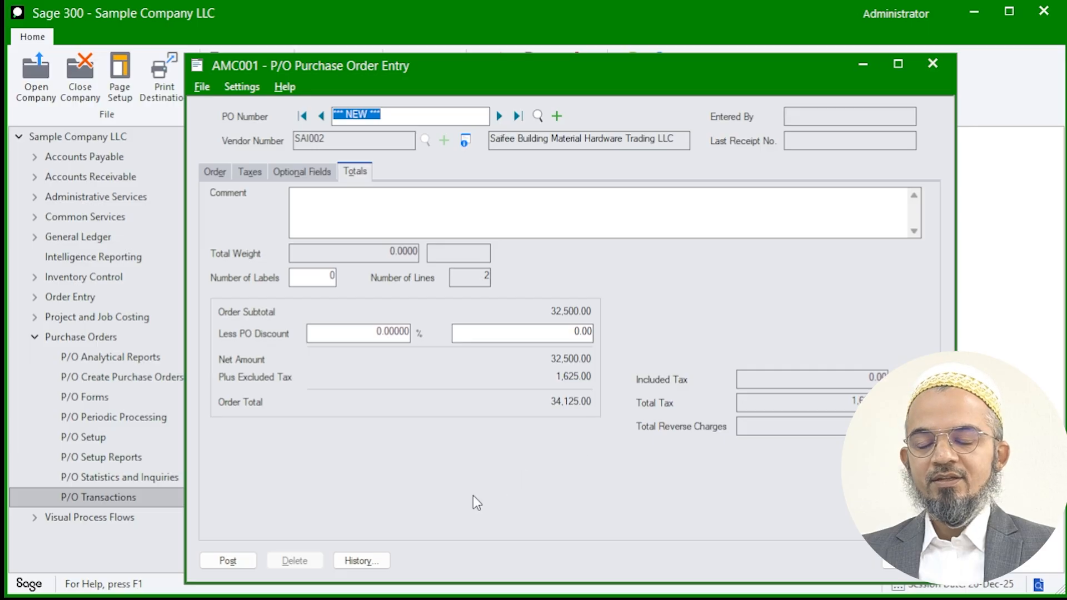
left_click(242, 562)
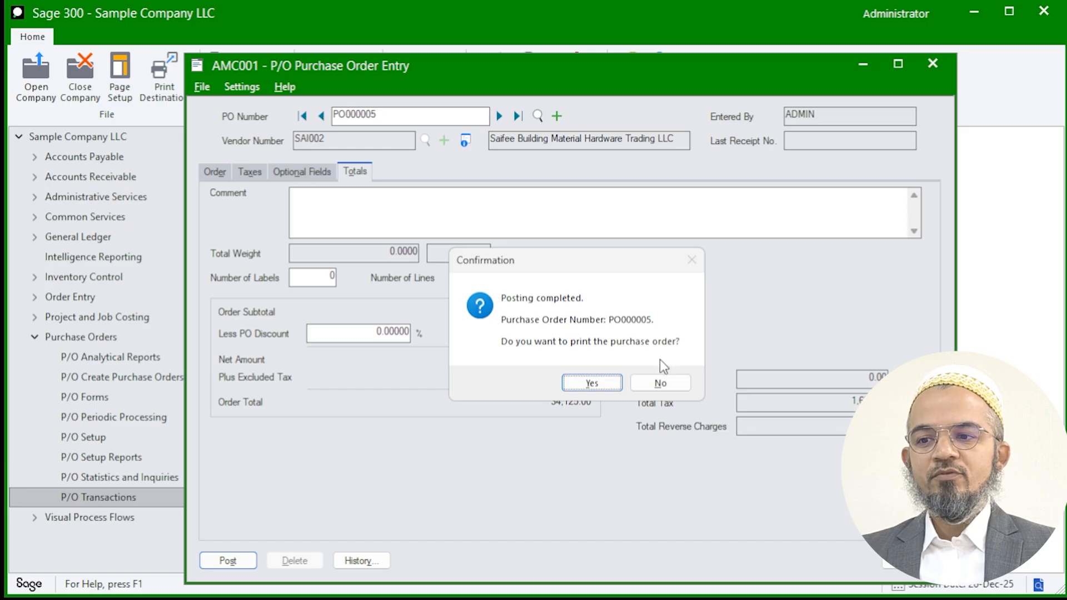
Step: Print the posted purchase order with the POPOR01.RPT form and look through the report preview
left_click(588, 383)
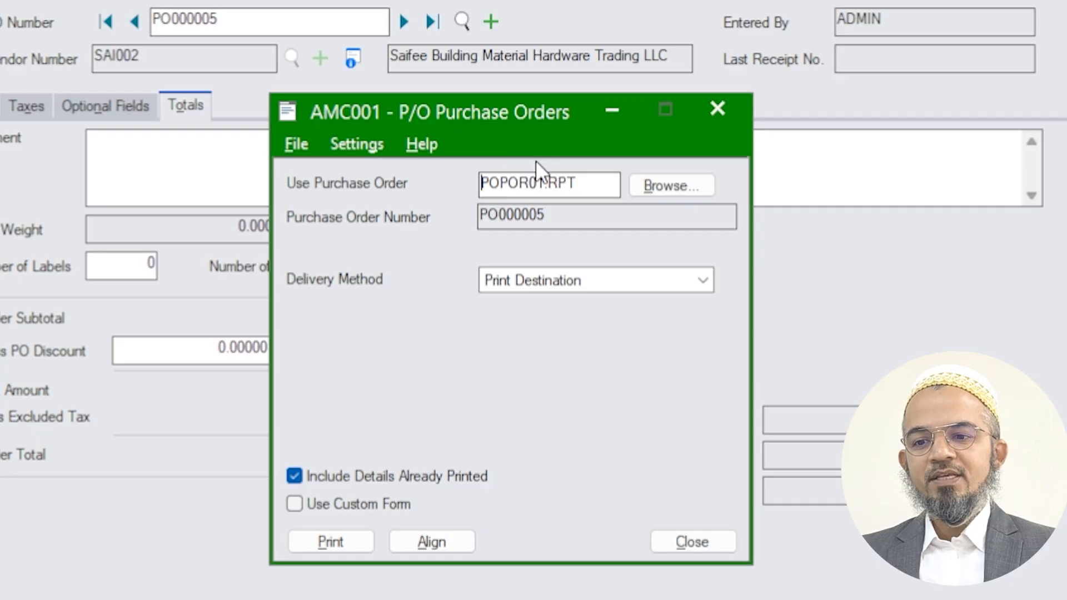
left_click_drag(597, 182, 460, 186)
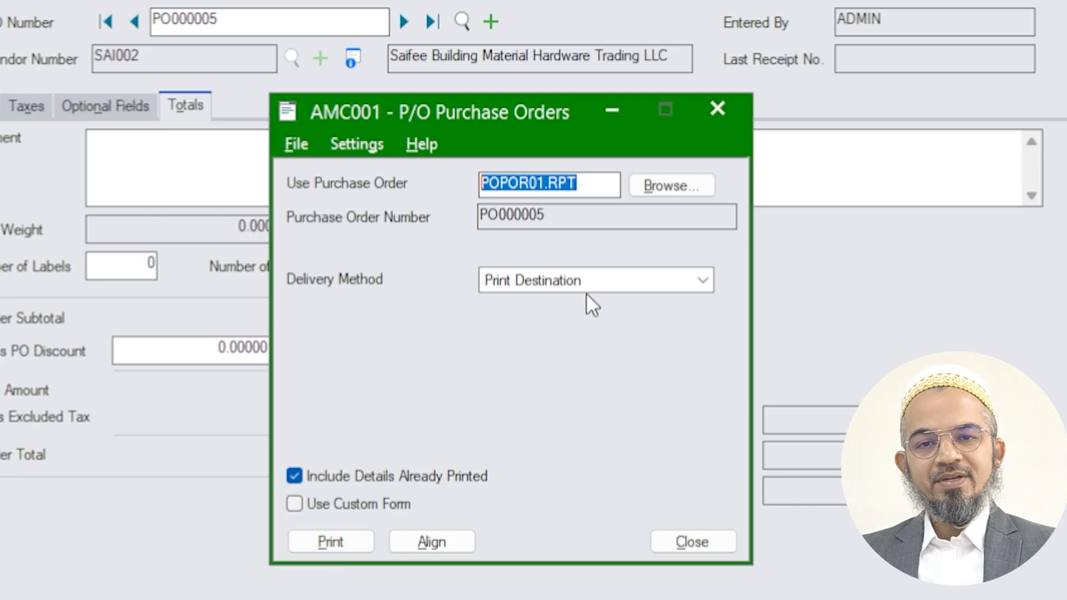
left_click(322, 542)
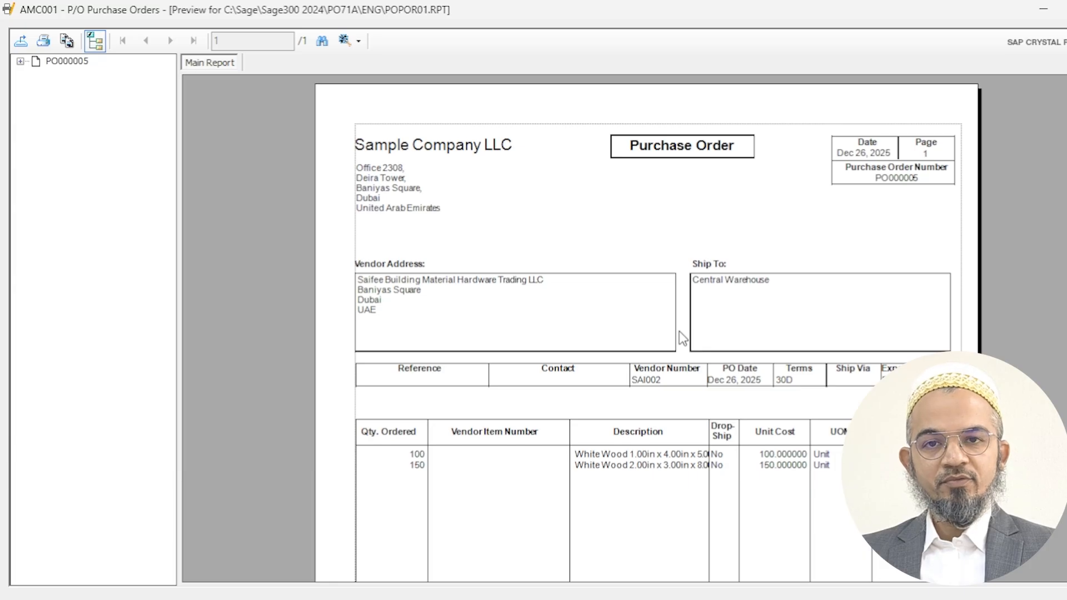
scroll(685, 367, "down", 6)
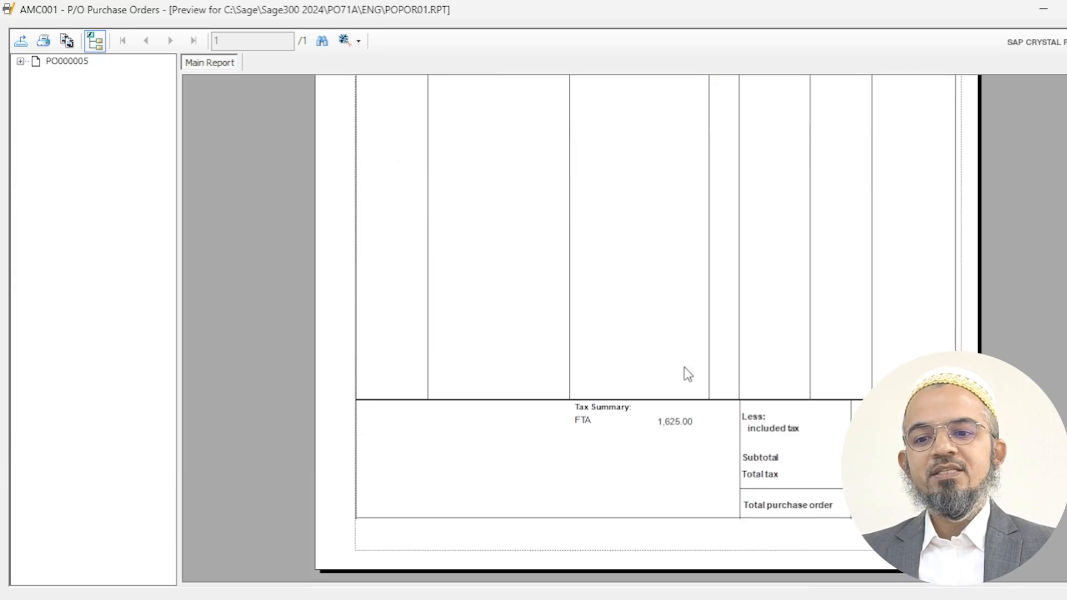
scroll(685, 367, "up", 6)
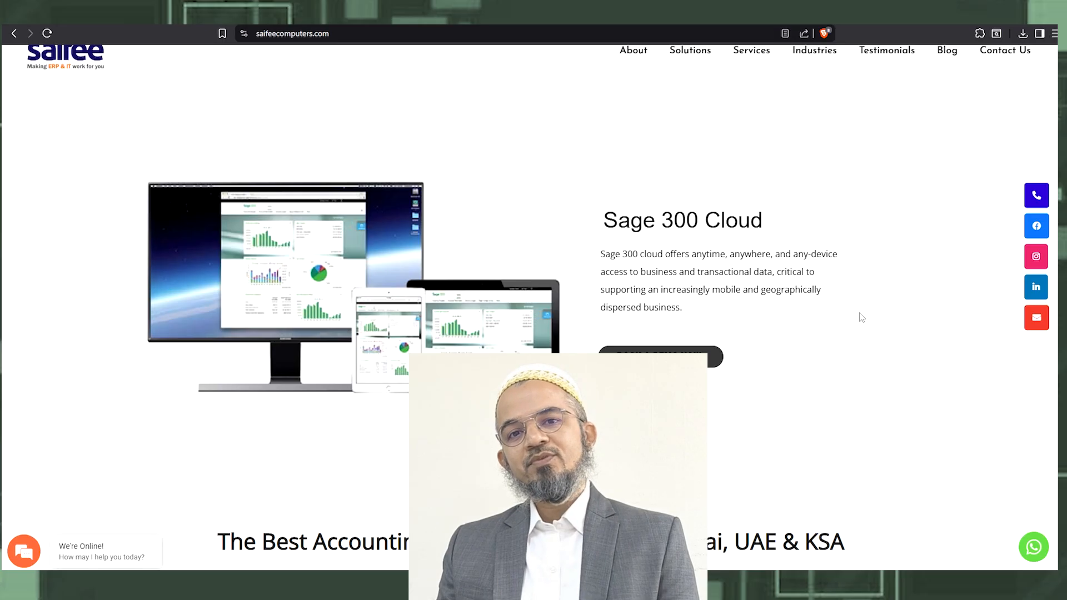
scroll(863, 315, "down", 10)
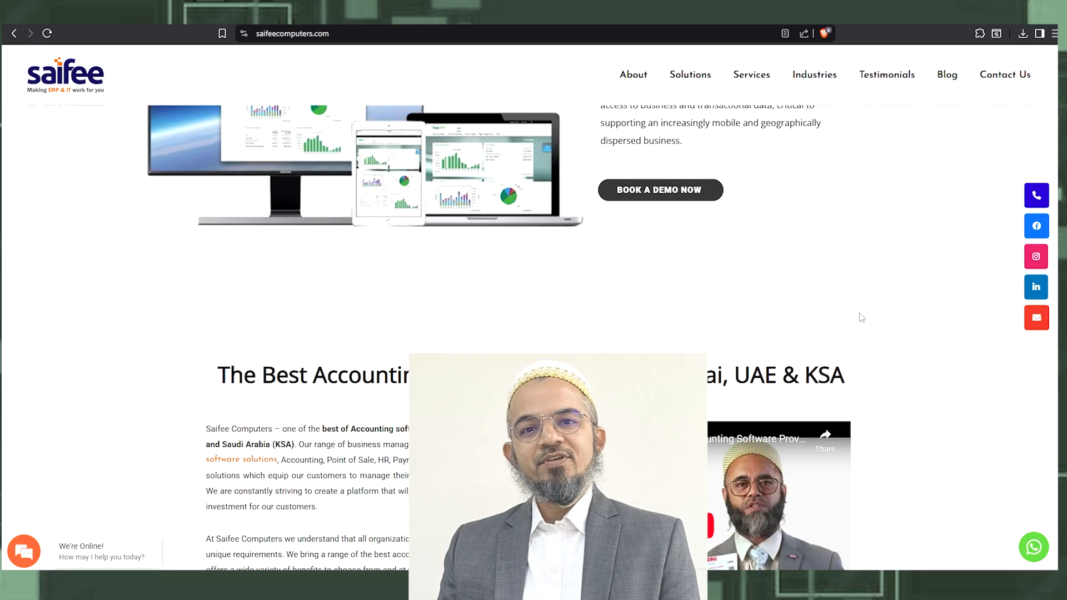
scroll(864, 318, "down", 4)
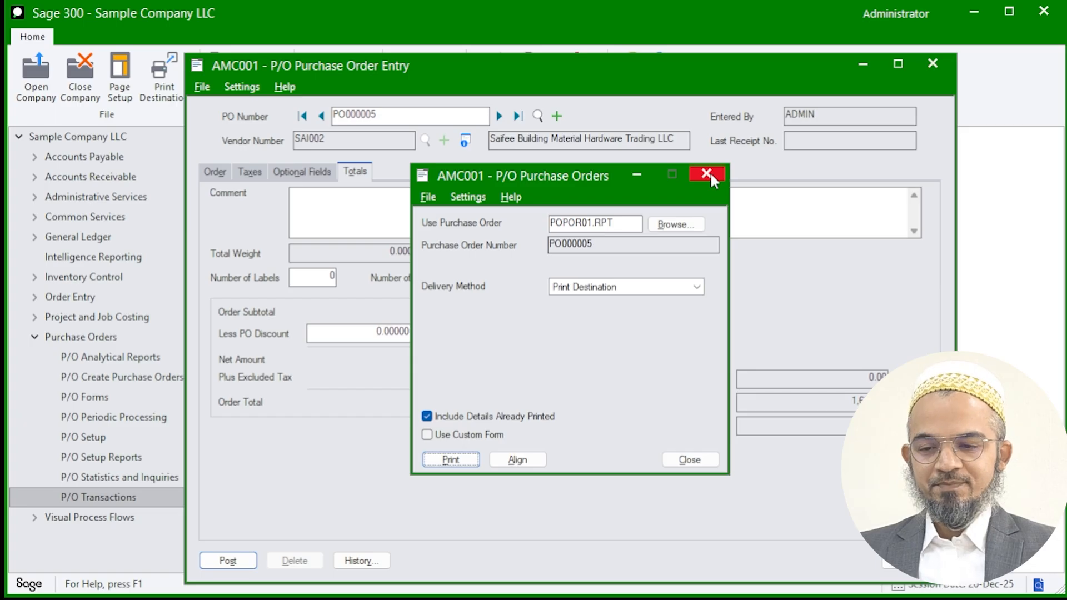
Step: Close the purchase order print and entry windows and check the Print Destination settings
left_click(687, 460)
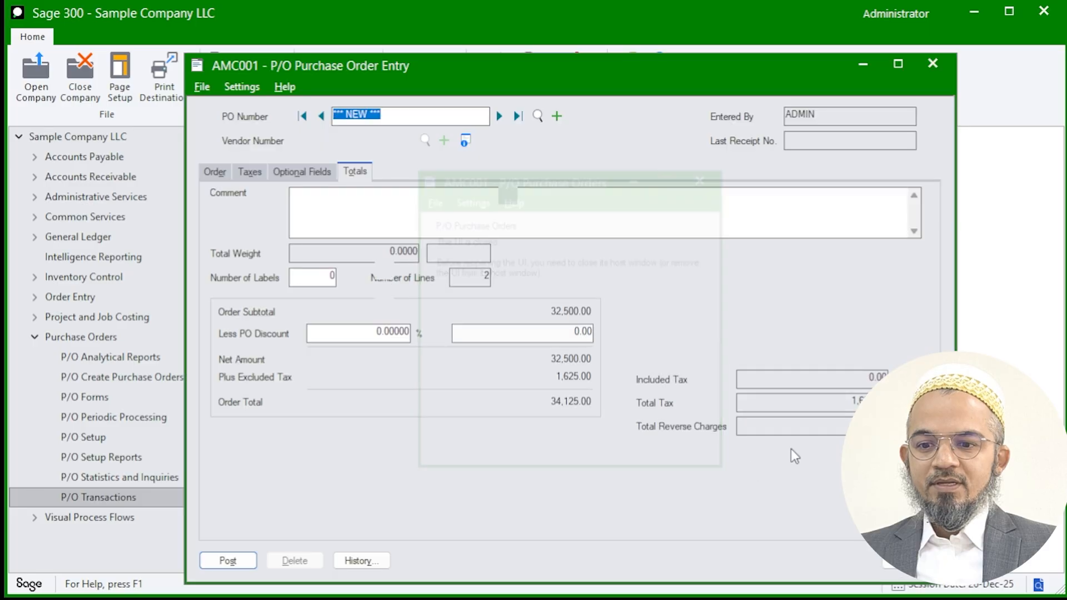
left_click(122, 17)
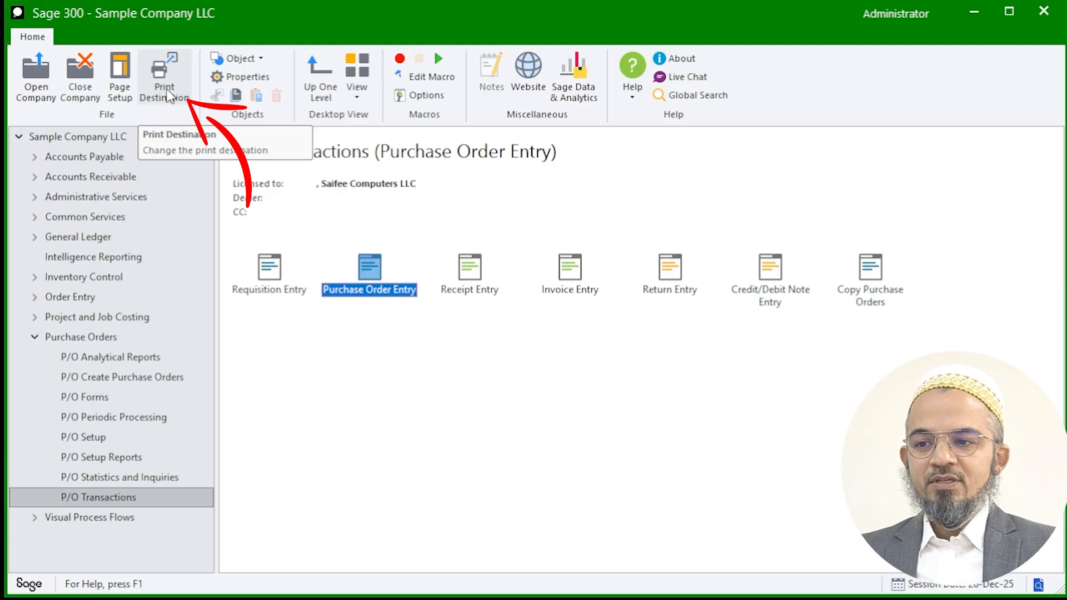
left_click(169, 96)
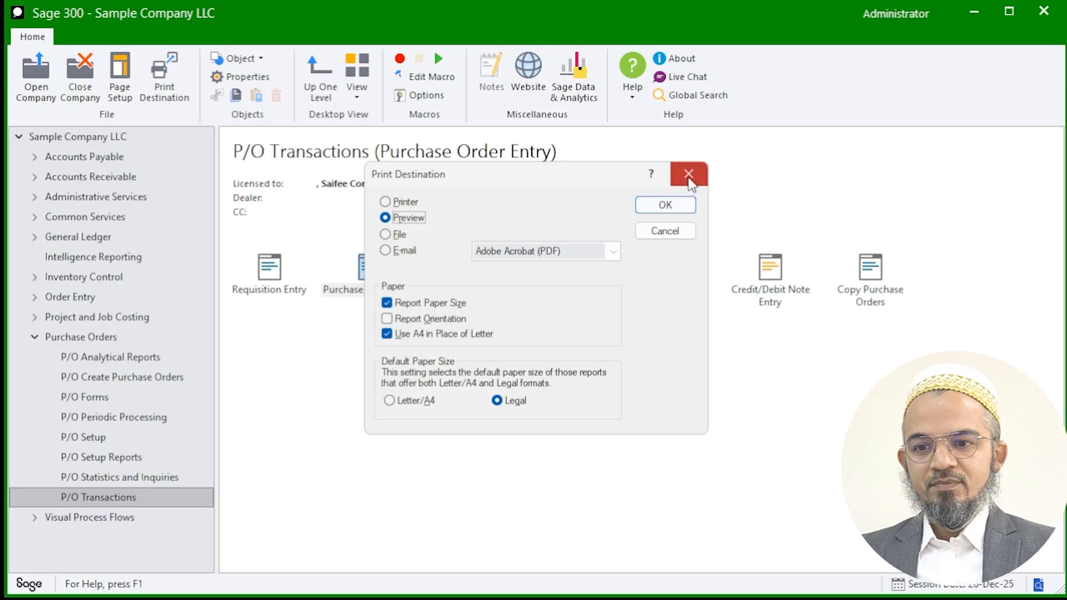
left_click(775, 104)
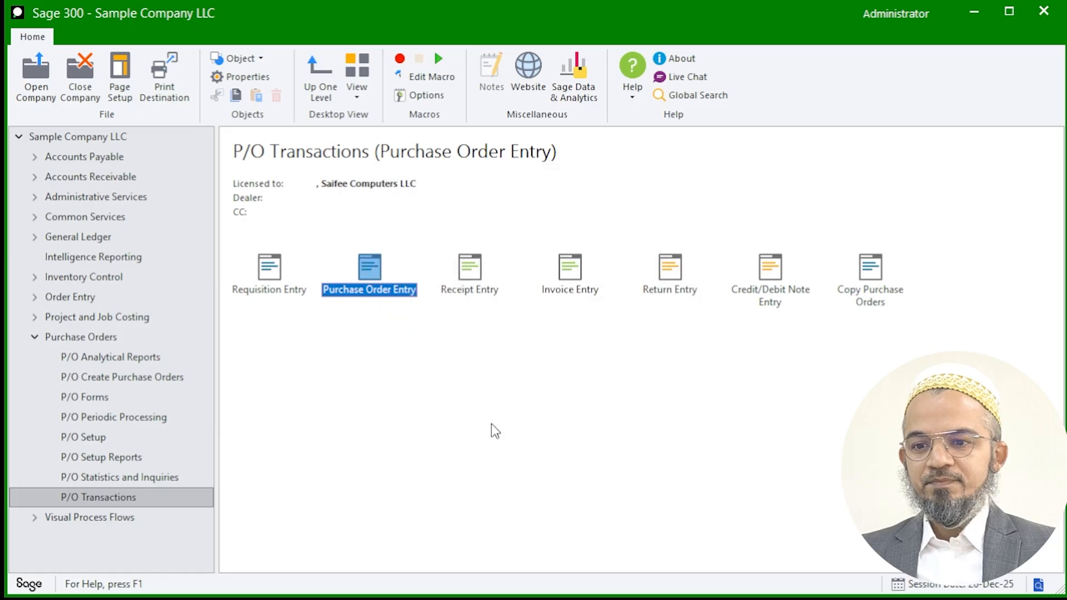
left_click(496, 431)
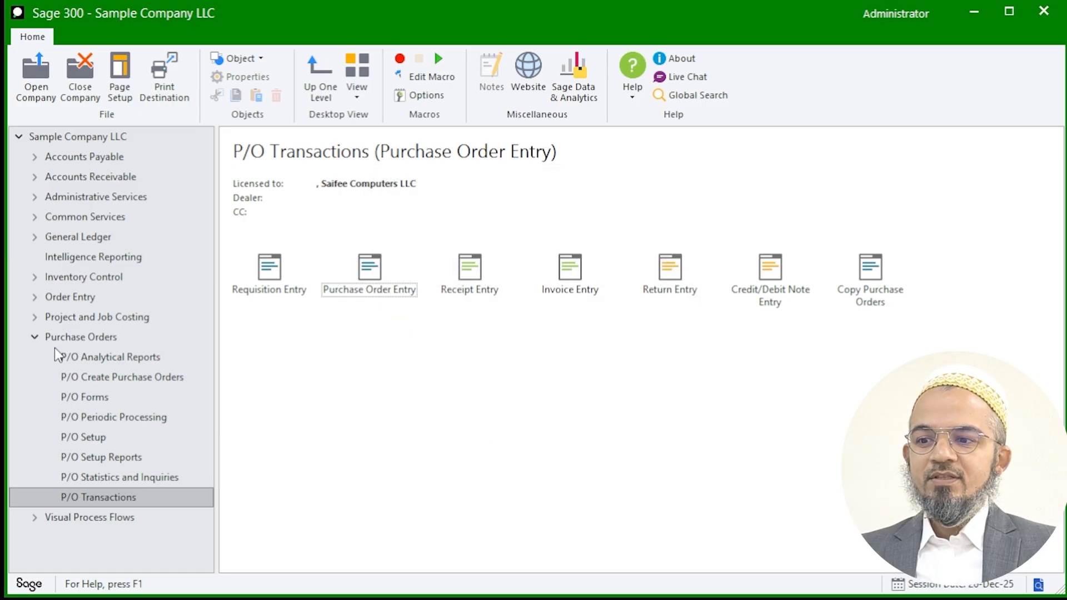
Step: Start a new receipt entry and load the posted purchase order for Saifee Building Material Hardware Trading LLC into it
double_click(473, 295)
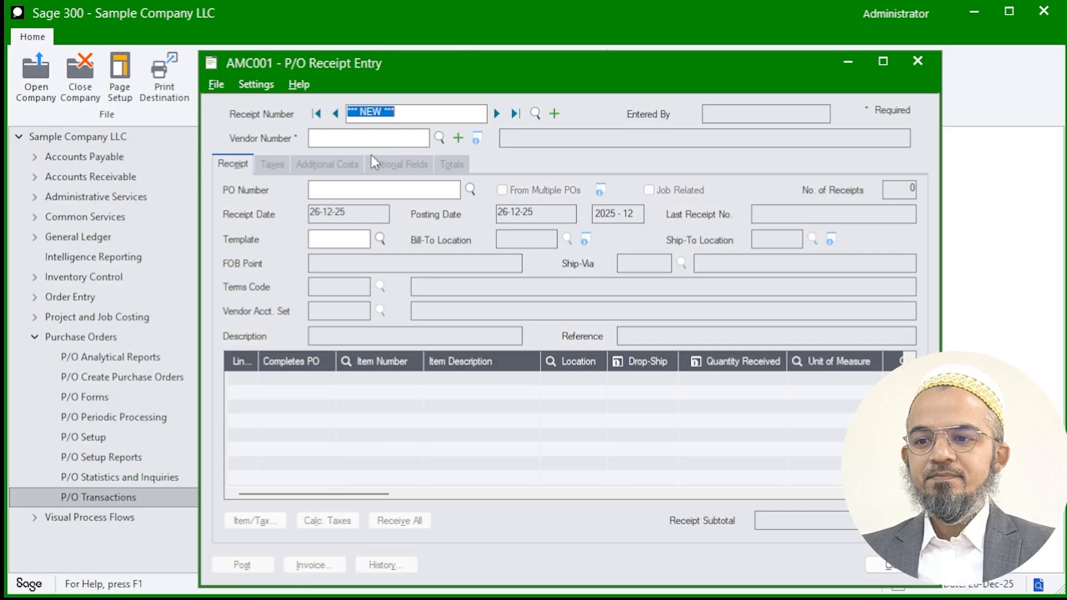
left_click(359, 138)
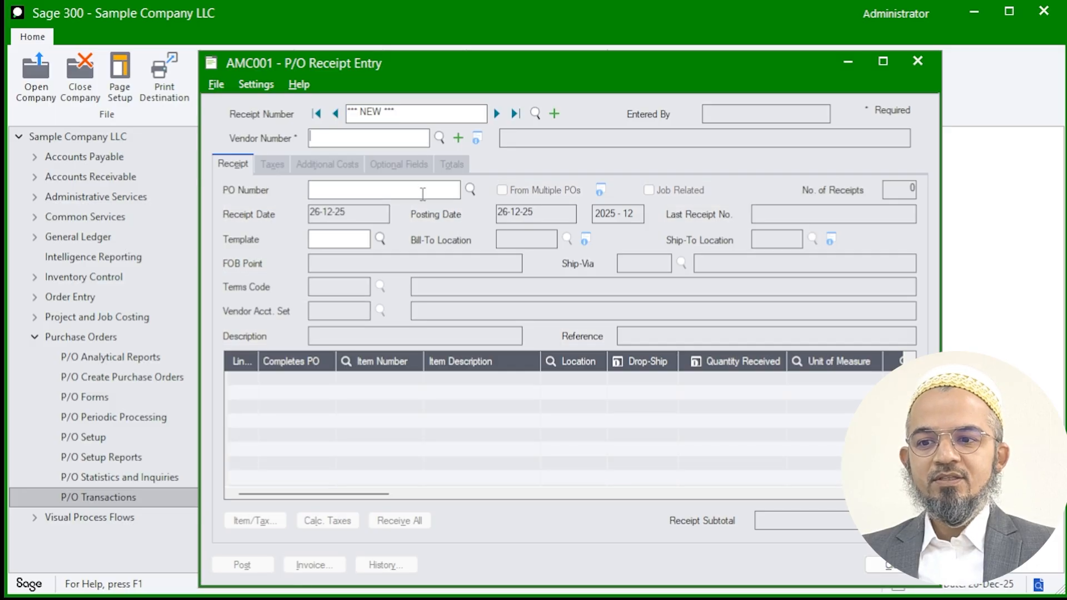
left_click(470, 192)
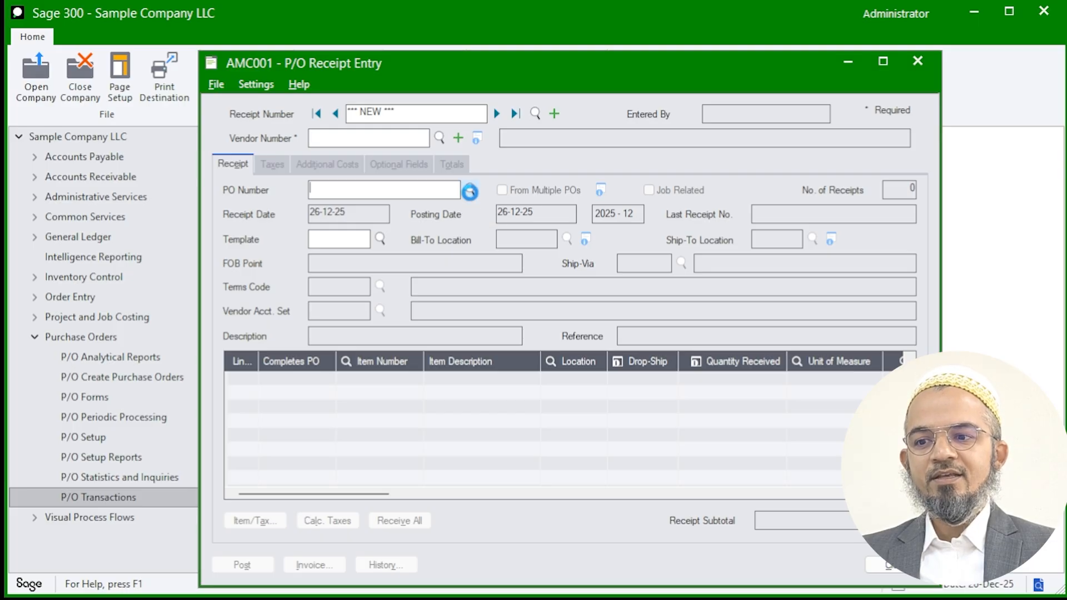
double_click(167, 298)
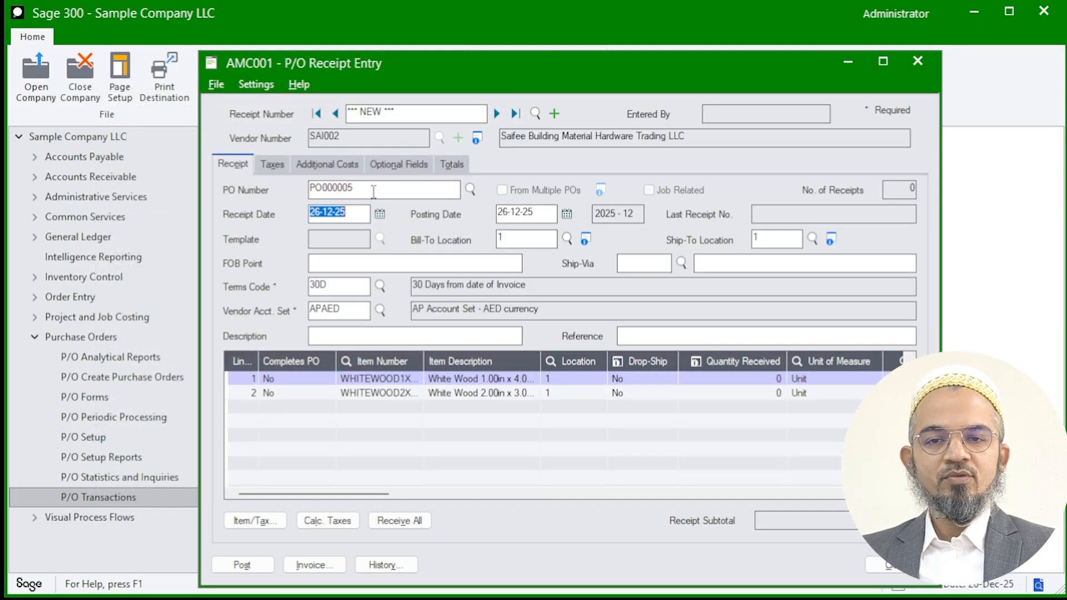
Step: Check the received and outstanding quantities of both receipt detail lines
left_click(754, 380)
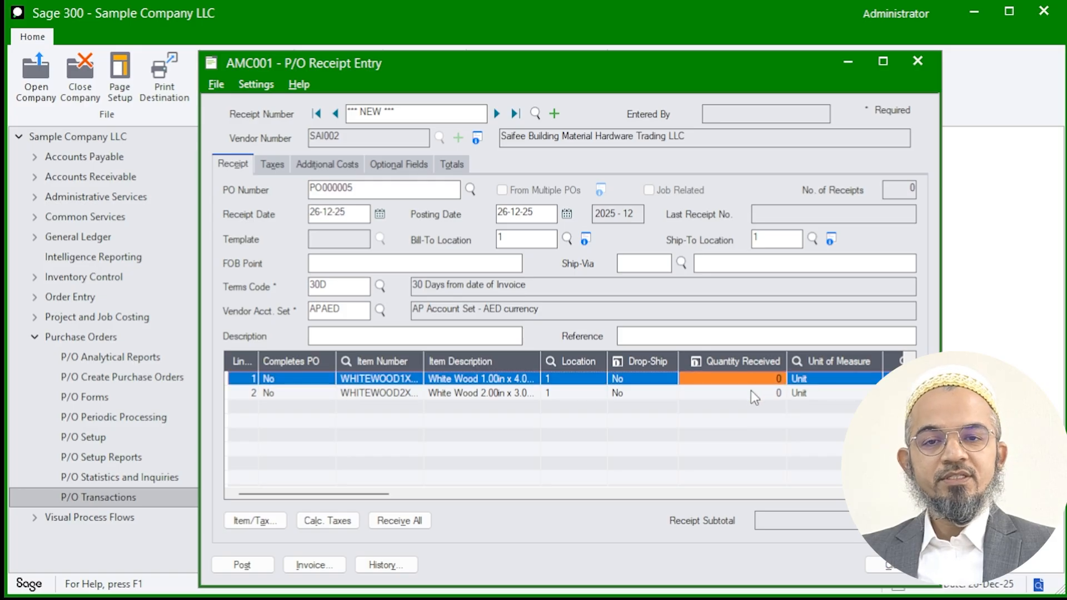
left_click(751, 391)
left_click_drag(362, 494, 639, 501)
left_click(726, 391)
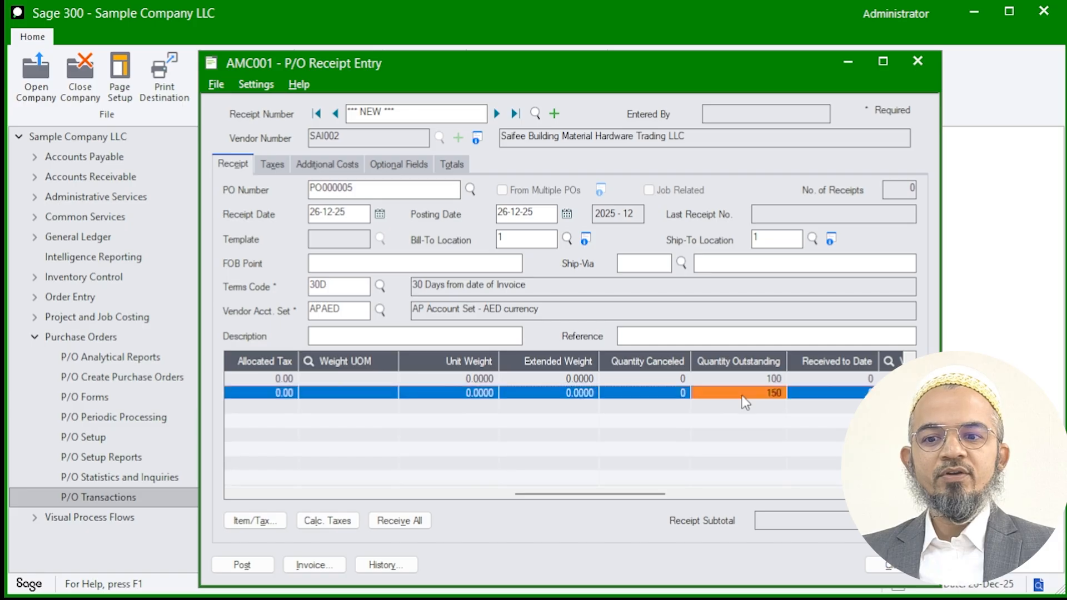
left_click_drag(514, 499, 240, 496)
Step: Set the first line's quantity received to 100 and apply Receive All to the whole receipt
left_click(697, 380)
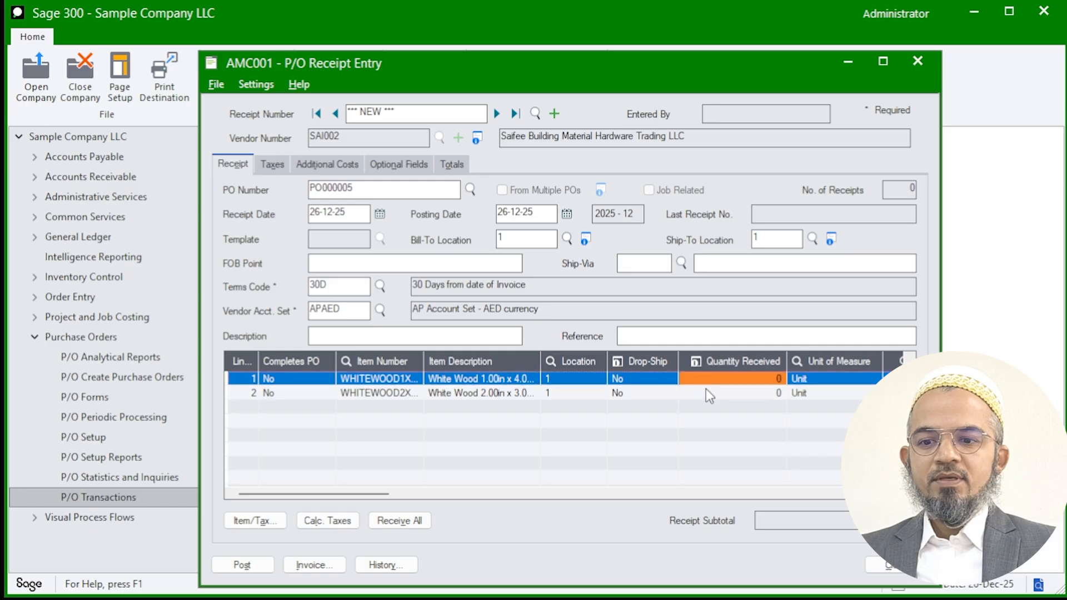
type("100")
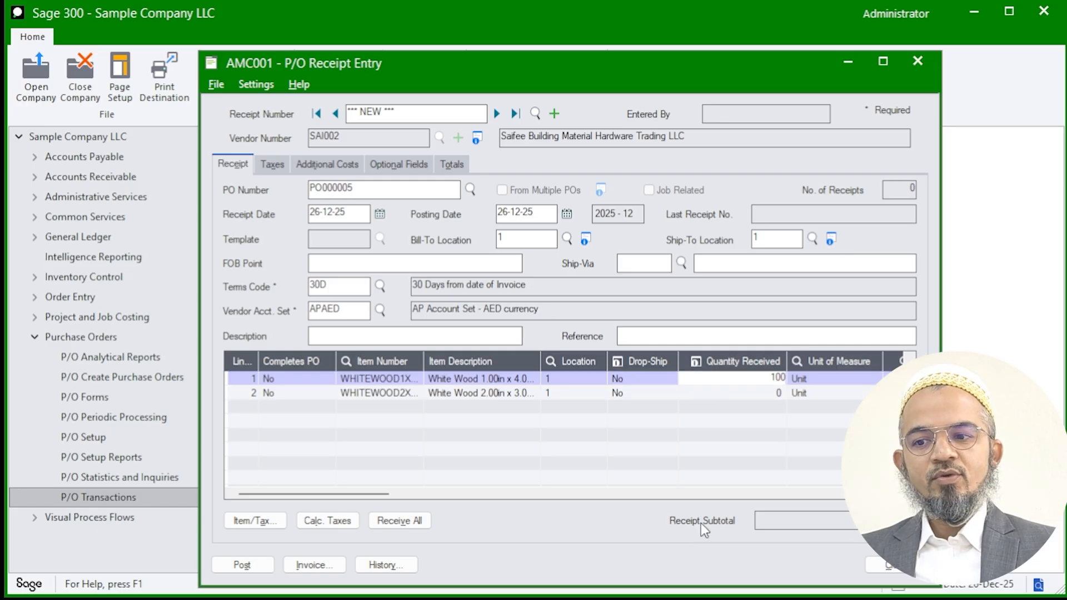
key("Tab")
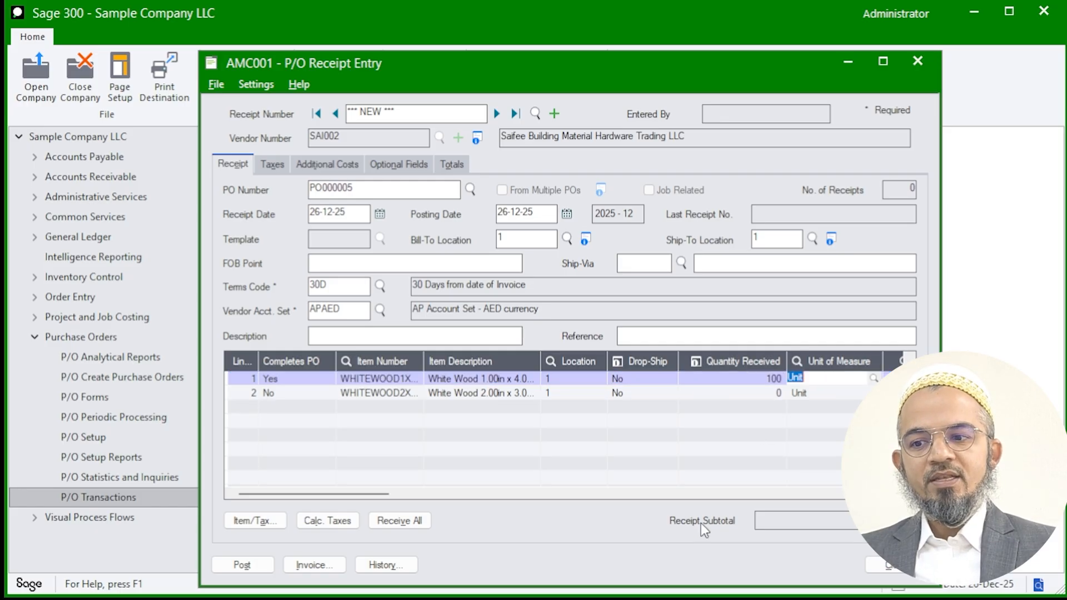
left_click(719, 393)
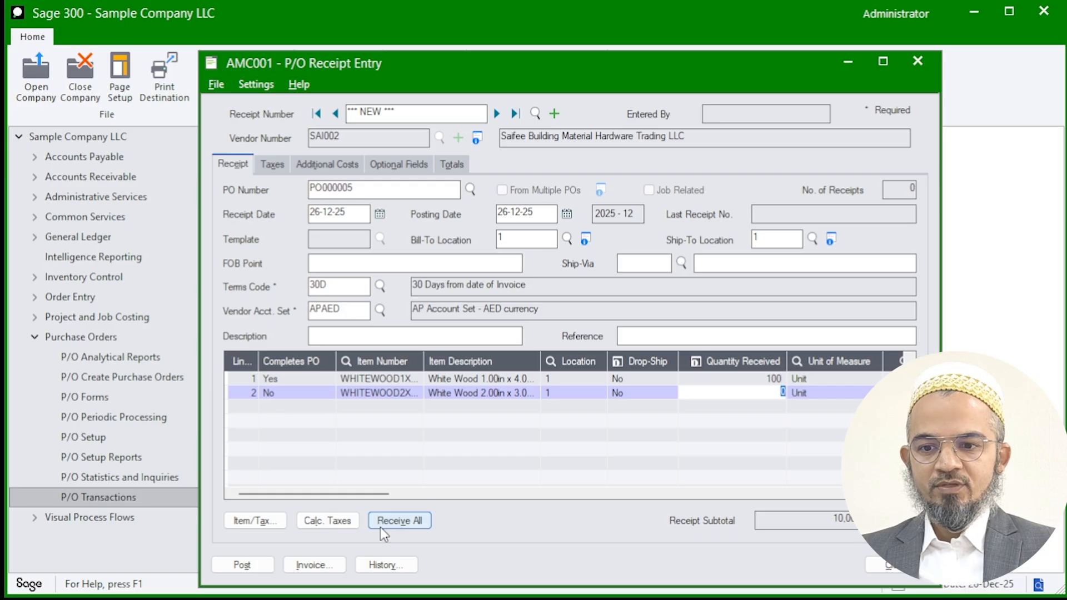
left_click(396, 521)
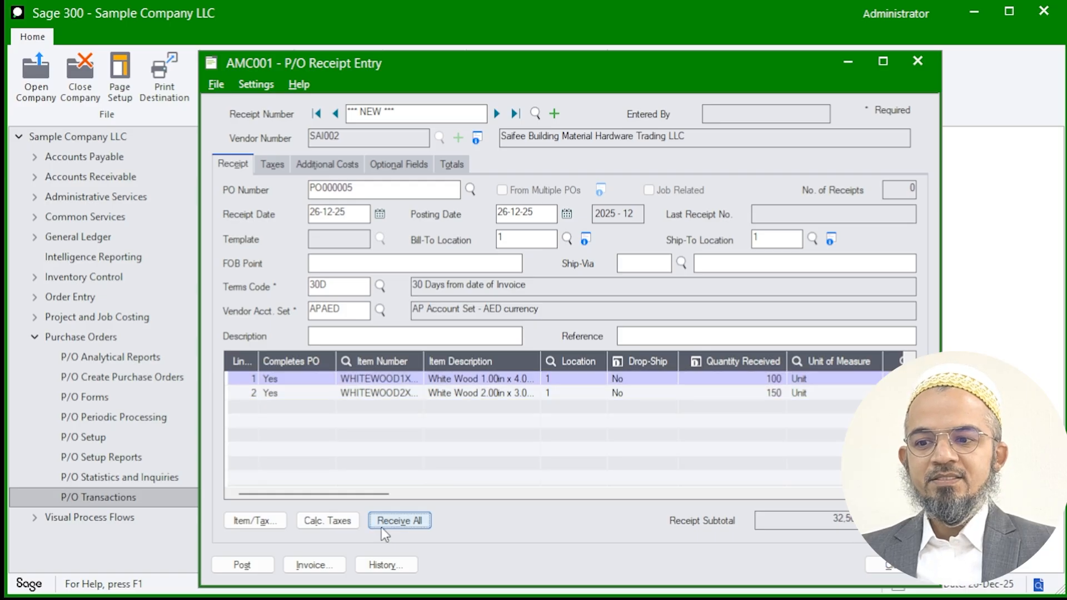
left_click(749, 393)
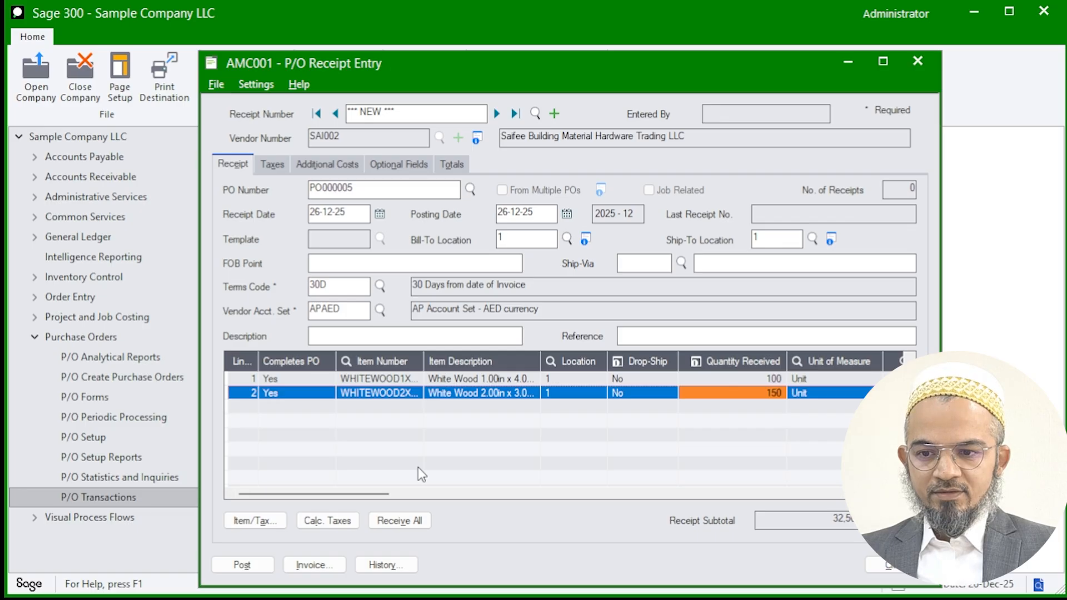
Step: Review the receipt's taxes, totals, optional fields and additional costs
left_click(280, 168)
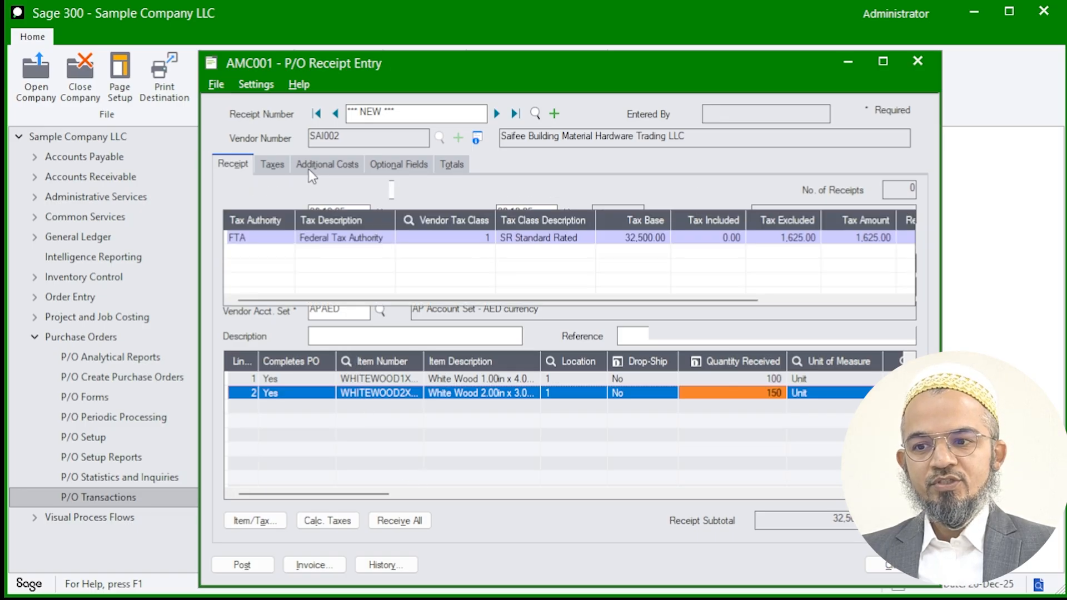
left_click(452, 166)
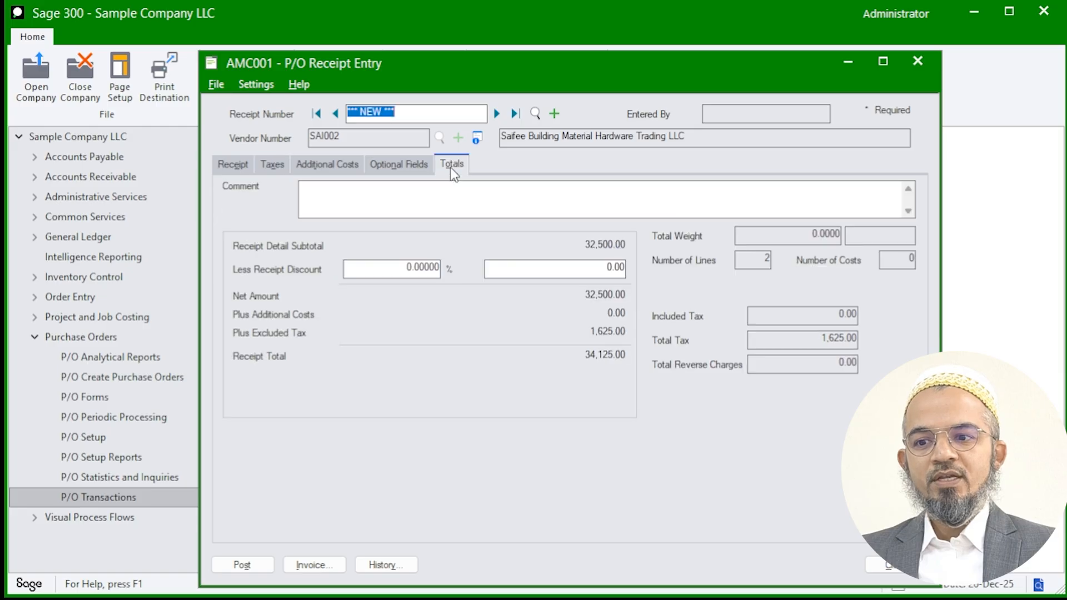
left_click(393, 168)
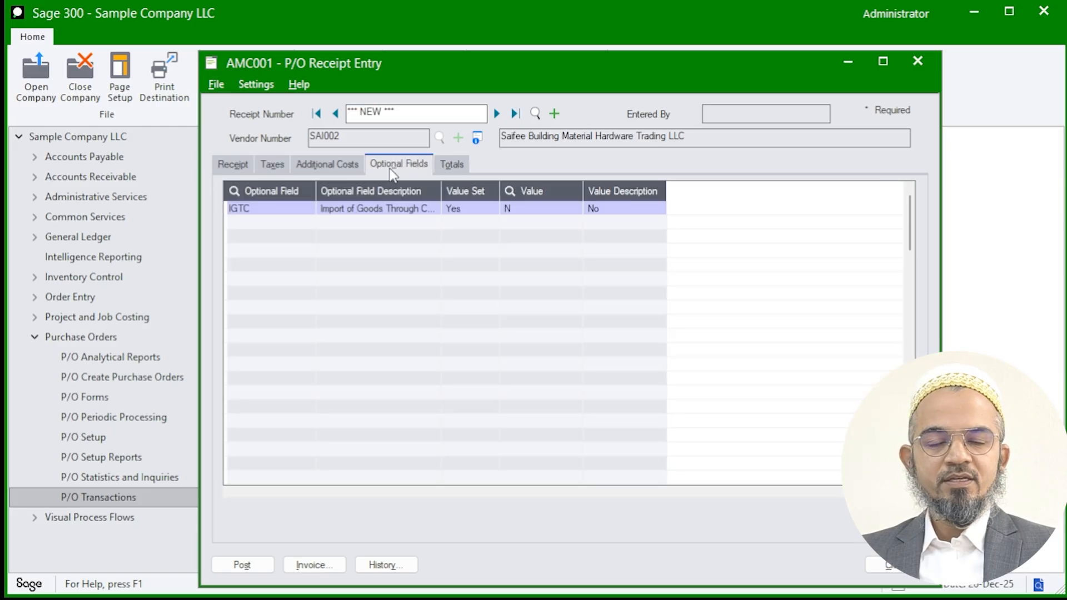
left_click(328, 166)
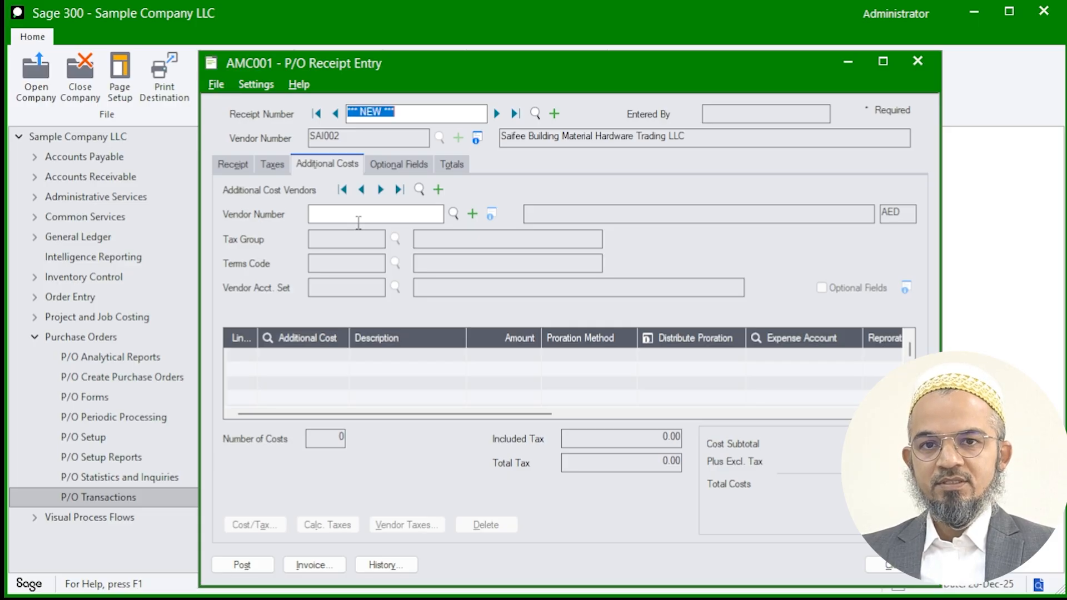
Step: Return to the receipt's main details, post the receipt and dismiss the posting message
left_click(232, 164)
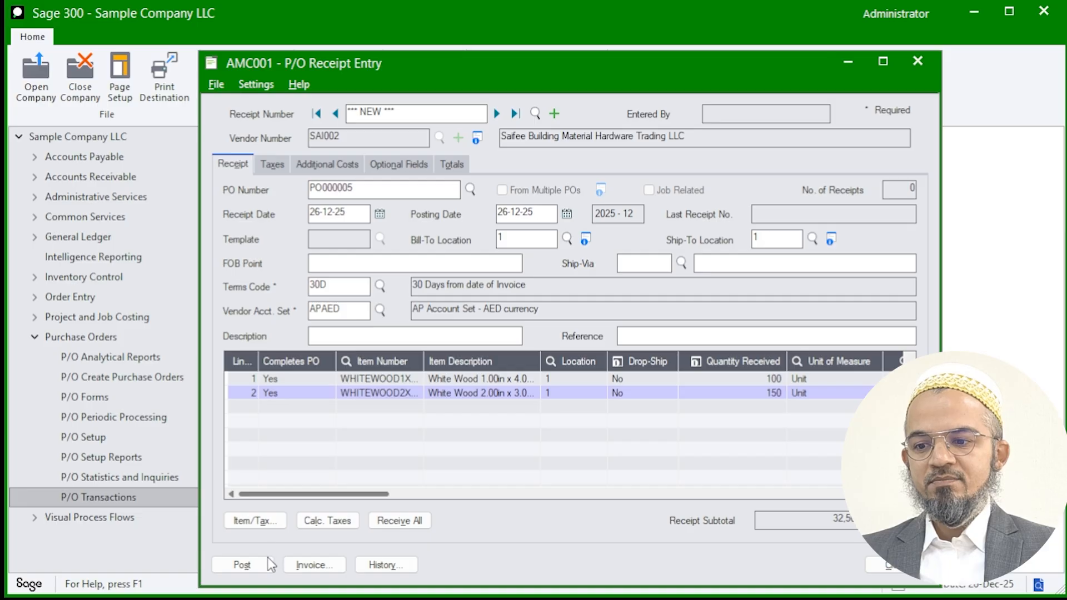
left_click(242, 565)
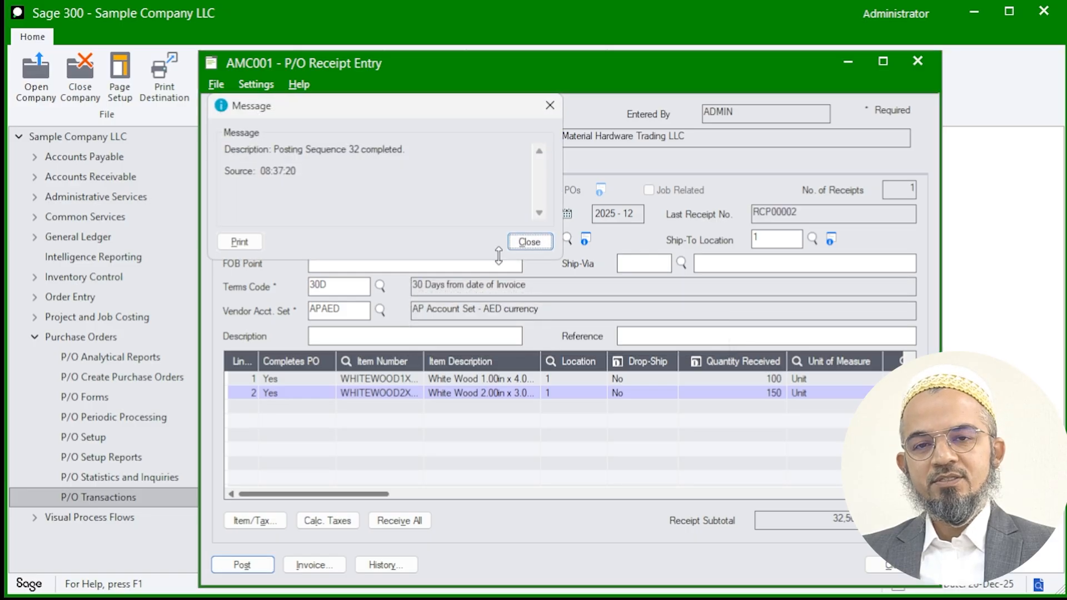
left_click(541, 245)
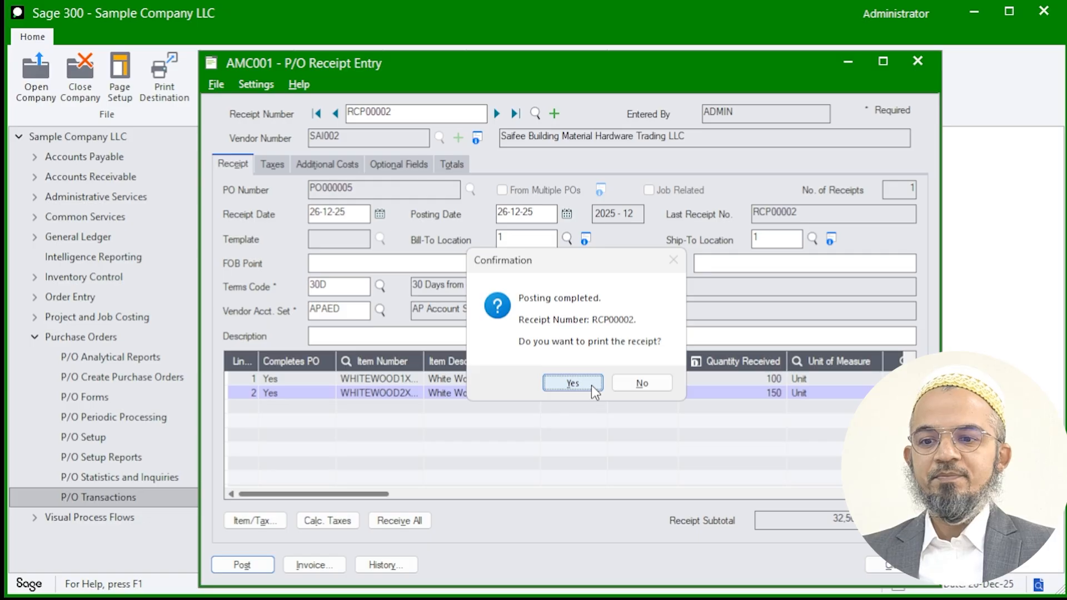
Step: Print the posted receipt with the PORCP01.RPT form, look through the receiving slip preview and close Receipt Entry
left_click(572, 383)
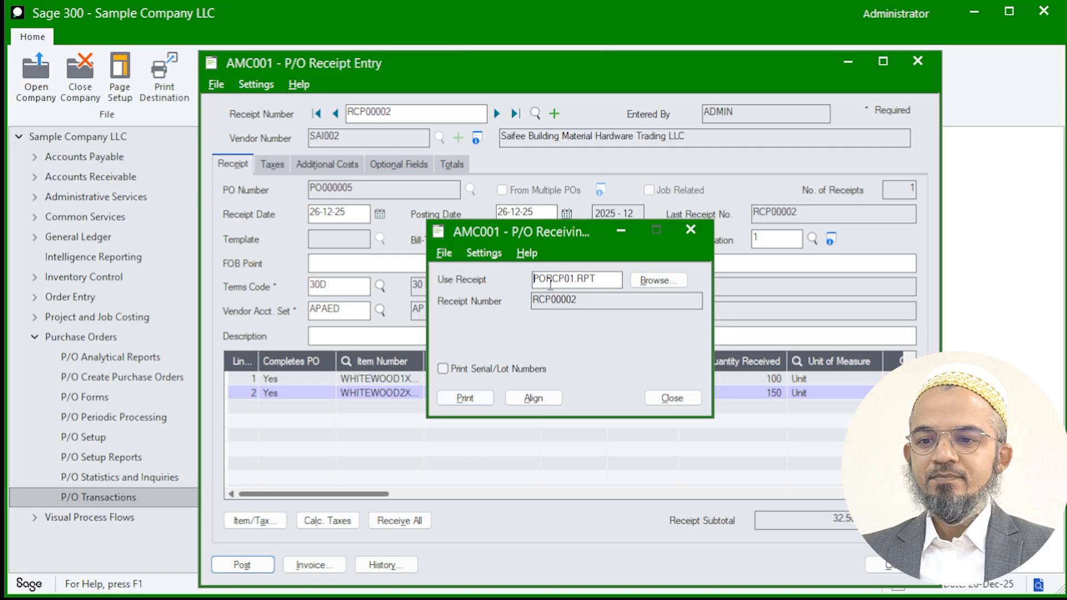
left_click(455, 399)
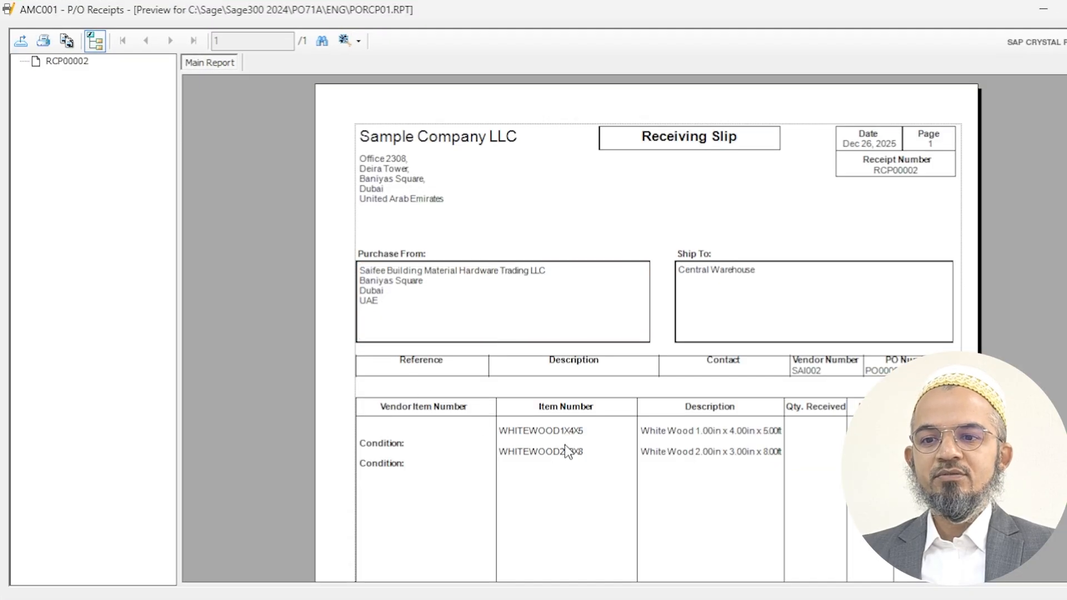
scroll(571, 453, "down", 5)
scroll(739, 219, "down", 5)
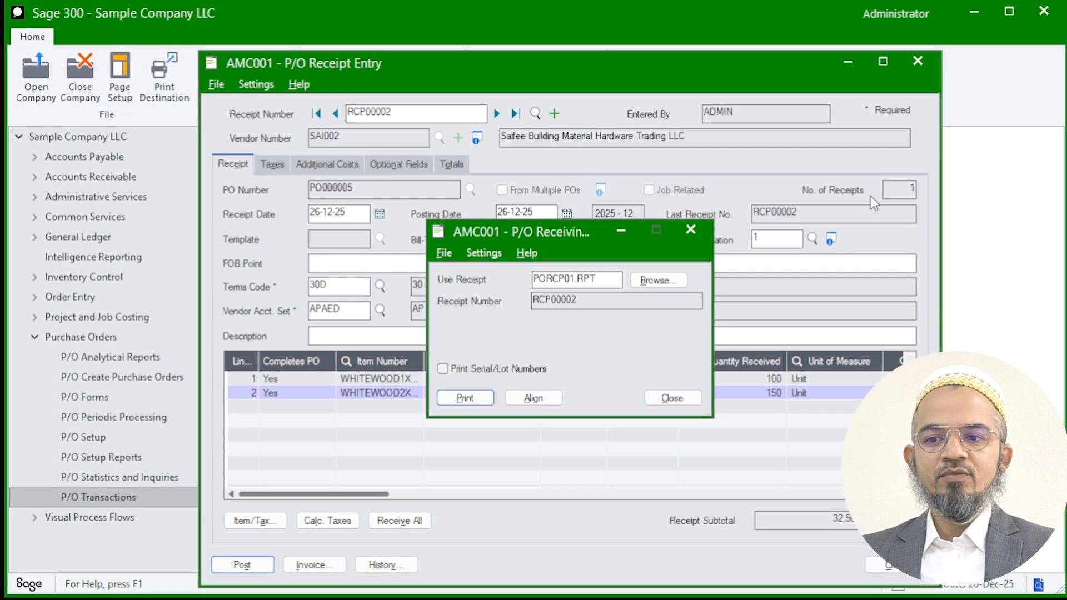
left_click(688, 230)
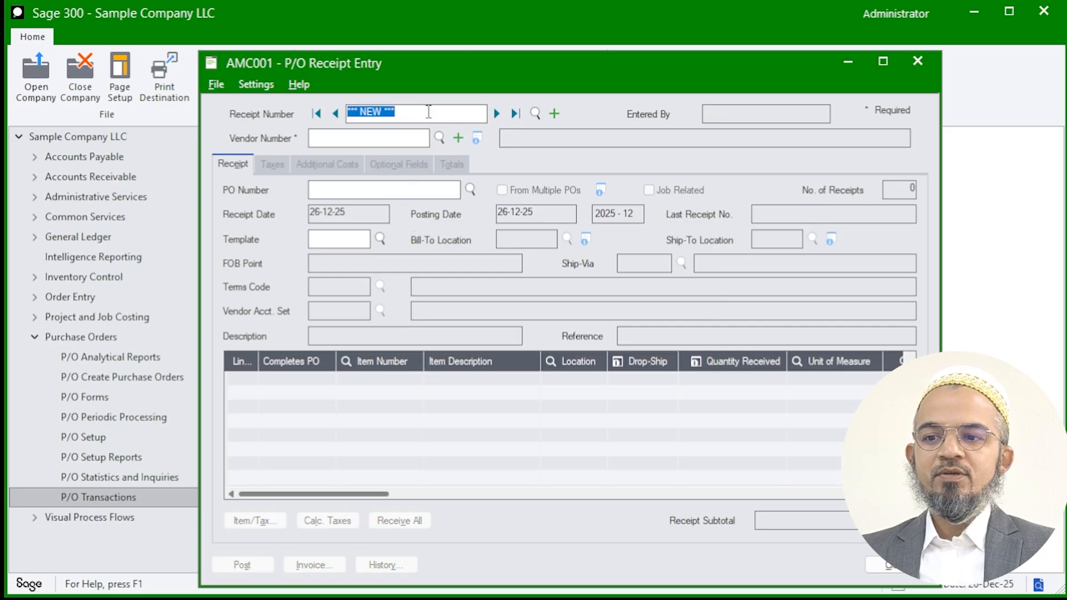
left_click(919, 63)
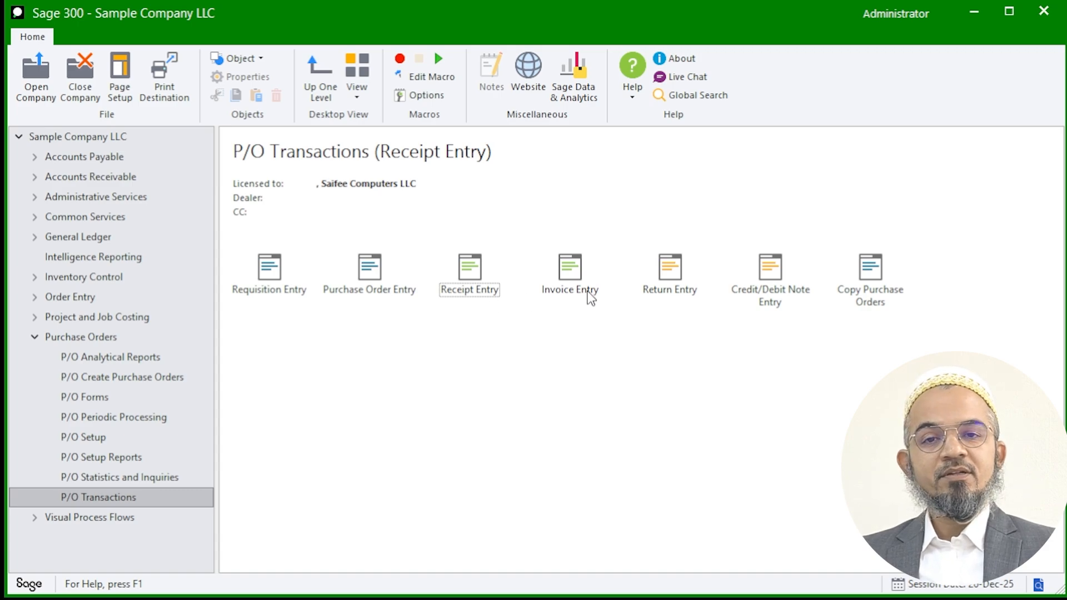
Step: Start a new purchase invoice numbered SA01234 and select Saifee Building Material Hardware Trading LLC as its vendor
double_click(589, 296)
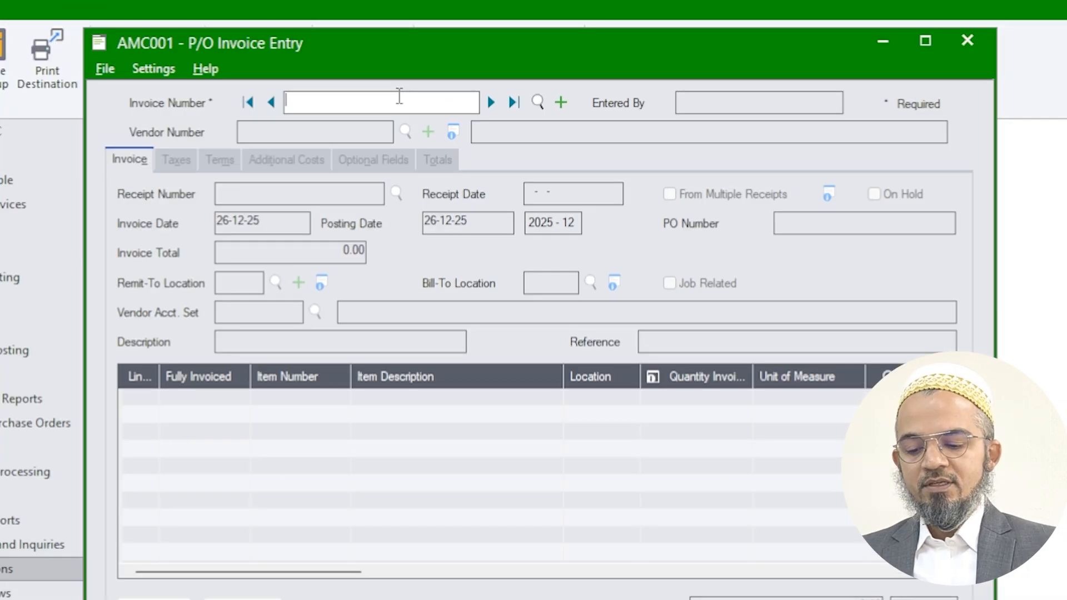
type("SA01234")
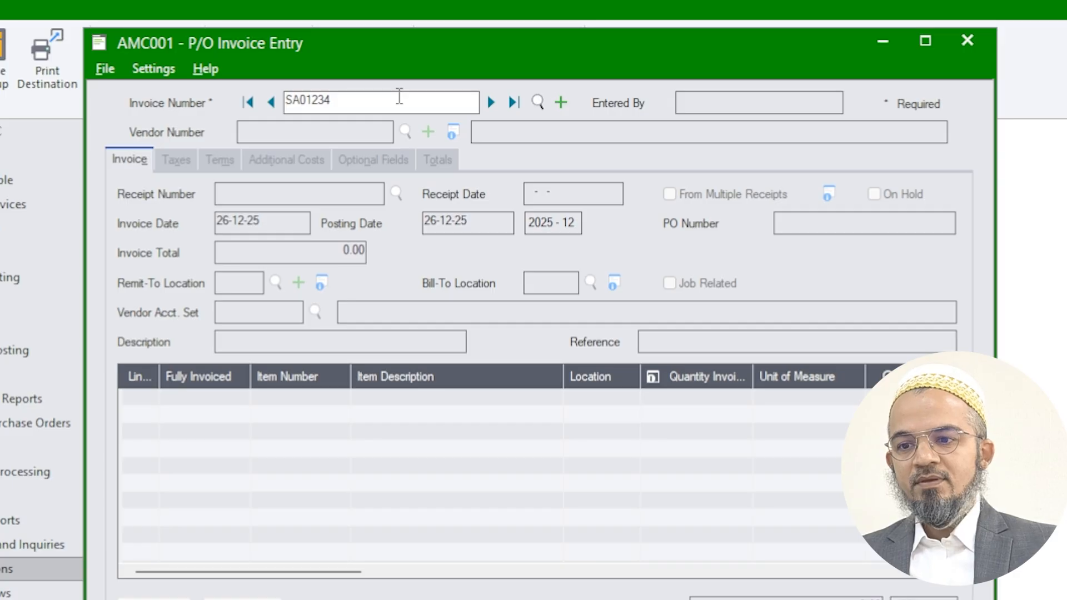
left_click(366, 138)
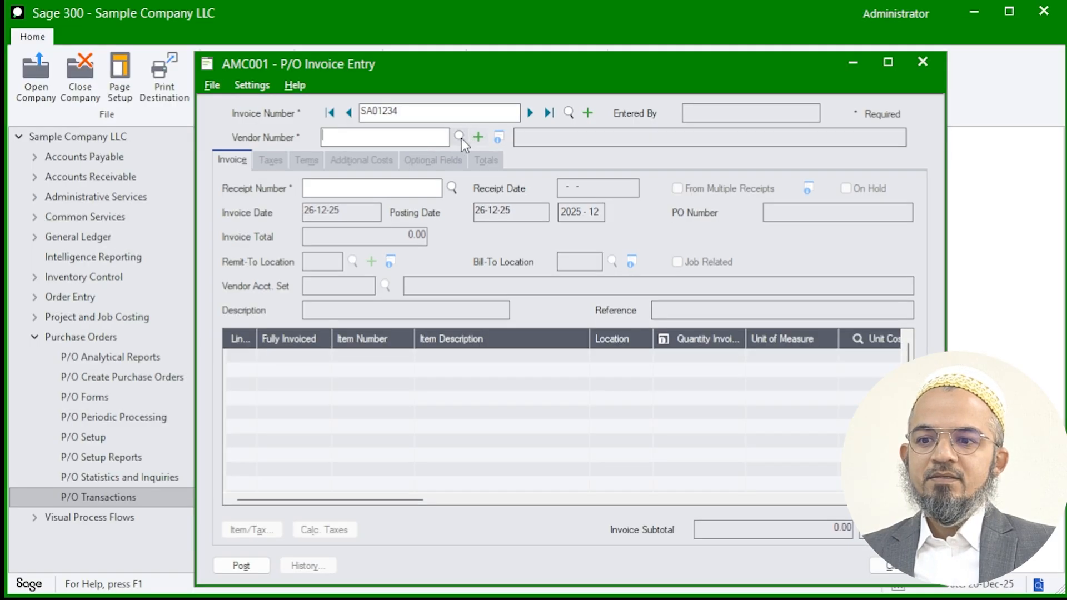
left_click(460, 136)
left_click(162, 268)
double_click(239, 269)
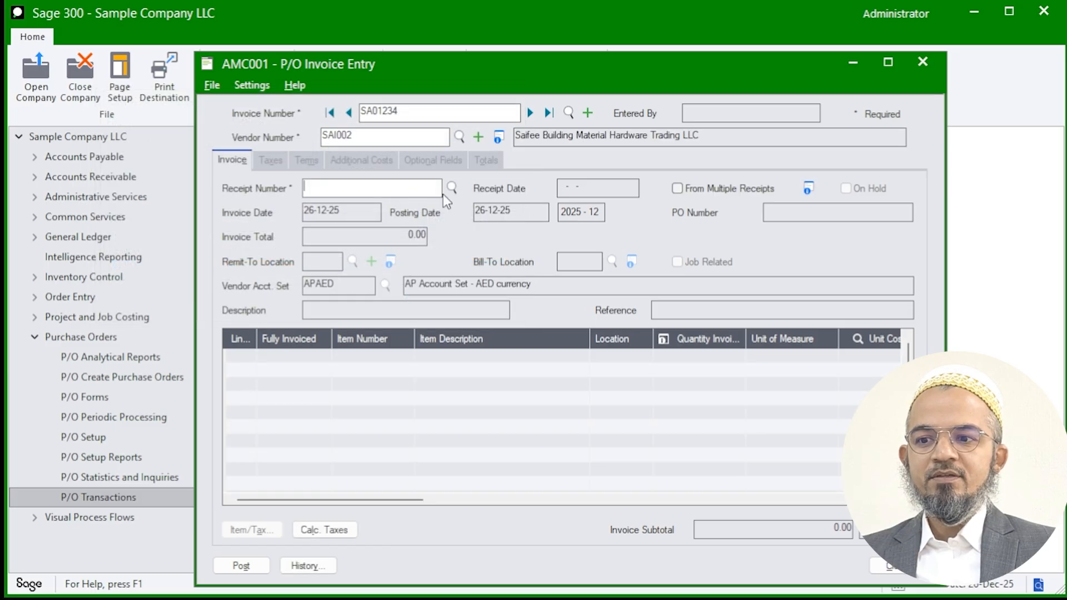
Step: Load receipt RCP00002 into the invoice and review its taxes, terms, additional costs, optional fields and totals
left_click(453, 189)
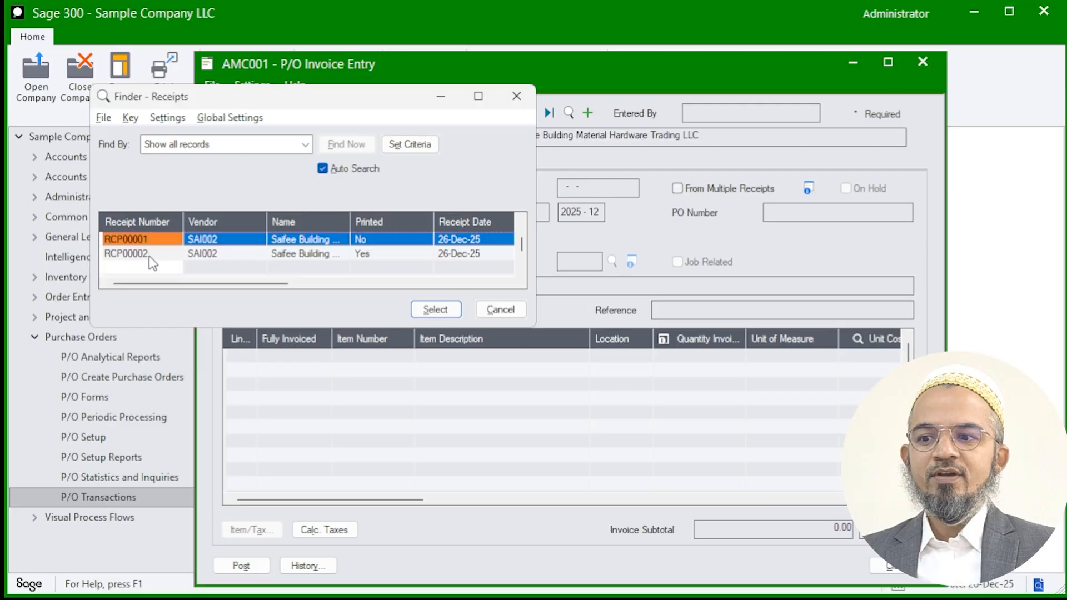
double_click(149, 255)
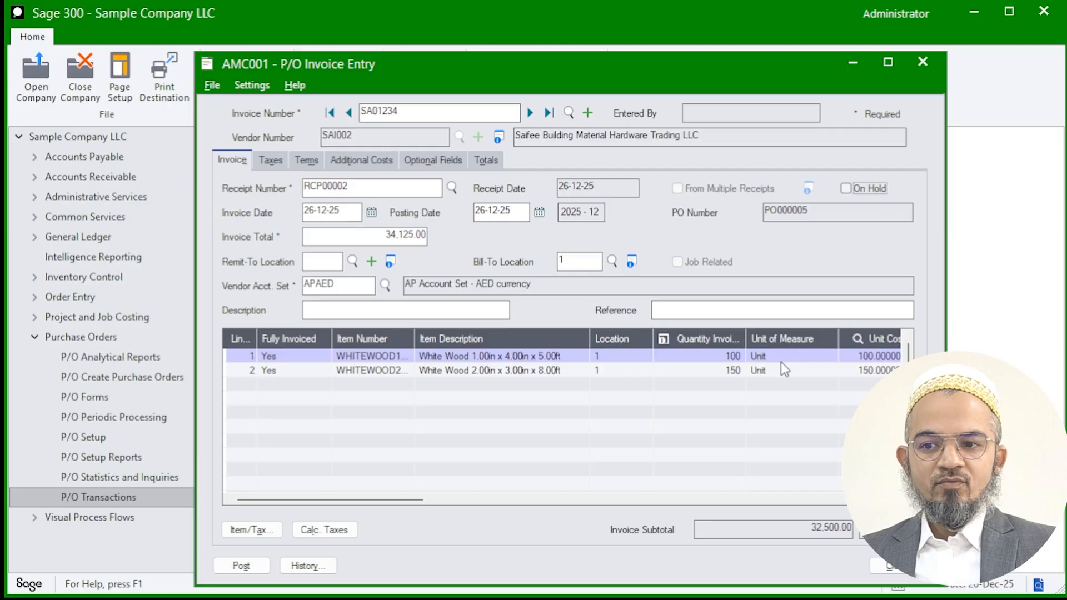
left_click(273, 162)
left_click(319, 164)
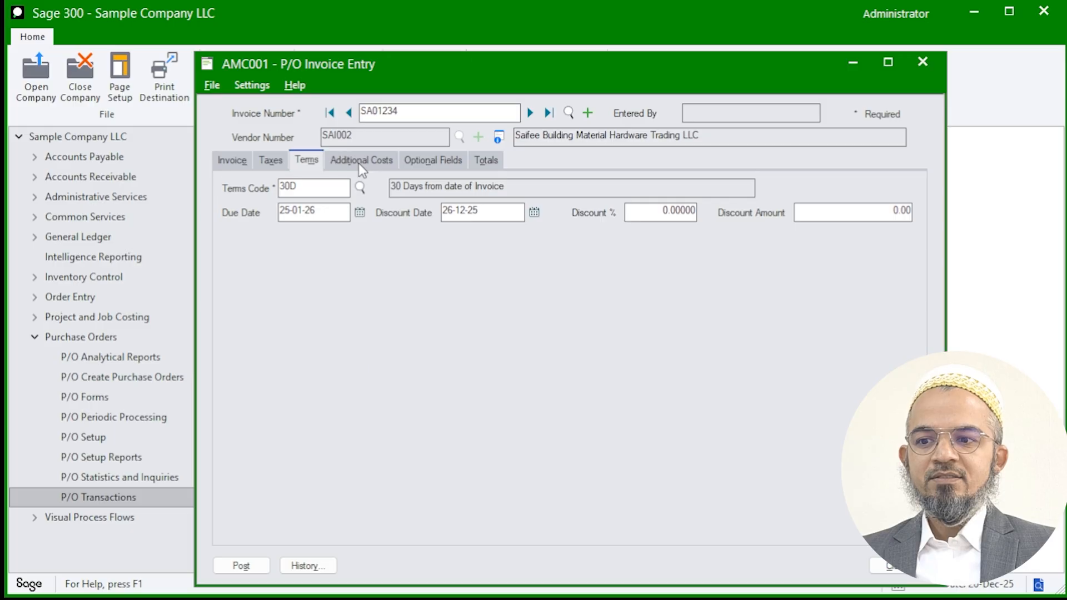
left_click(359, 162)
left_click(438, 160)
left_click(487, 159)
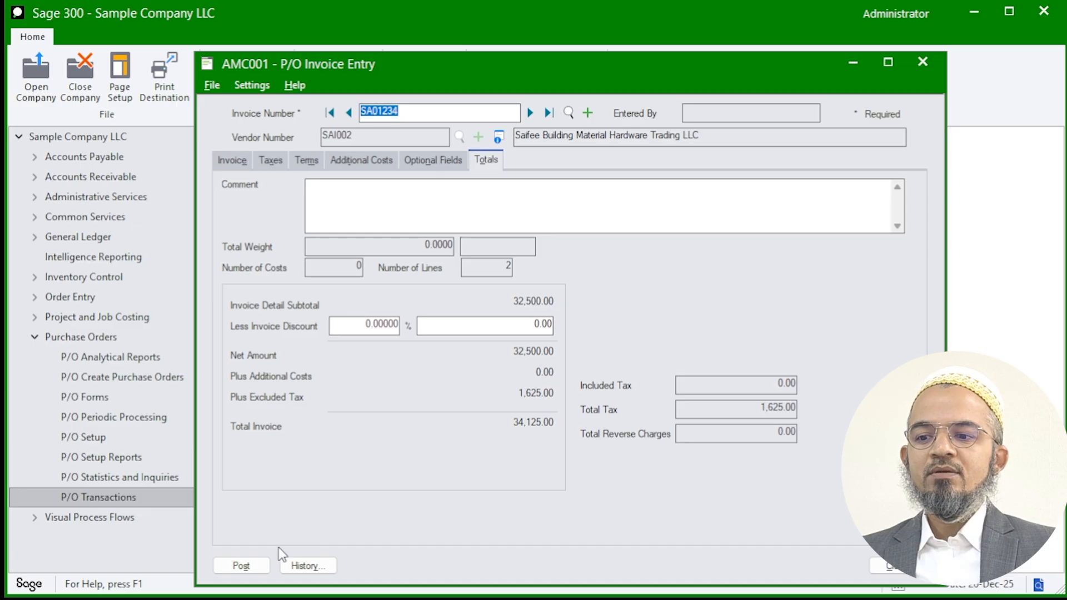
Step: Post the purchase invoice, check the posting messages and dismiss them, and close Invoice Entry
left_click(255, 565)
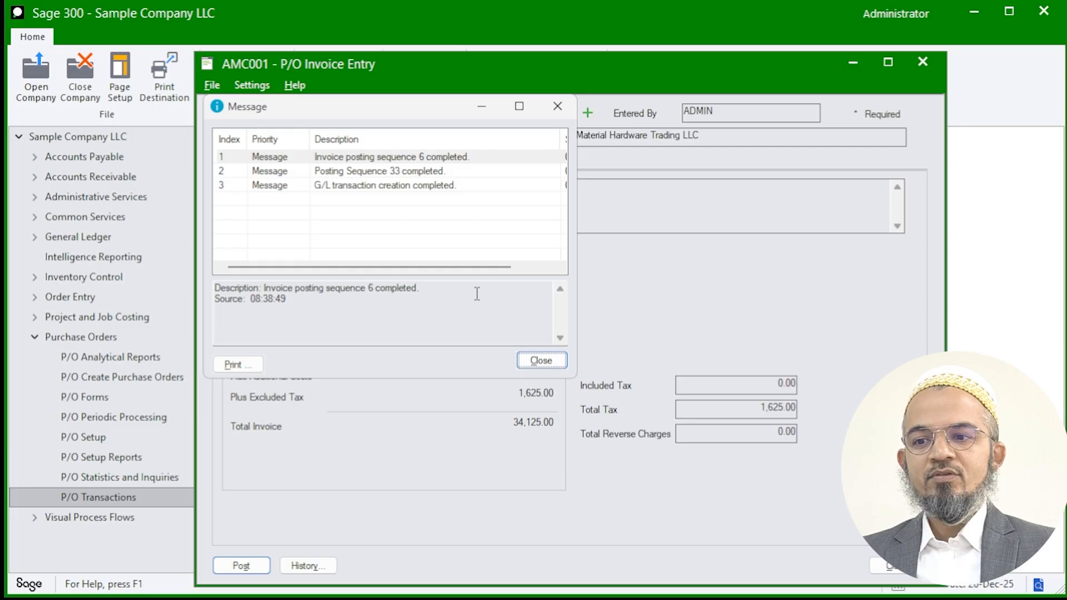
left_click(364, 189)
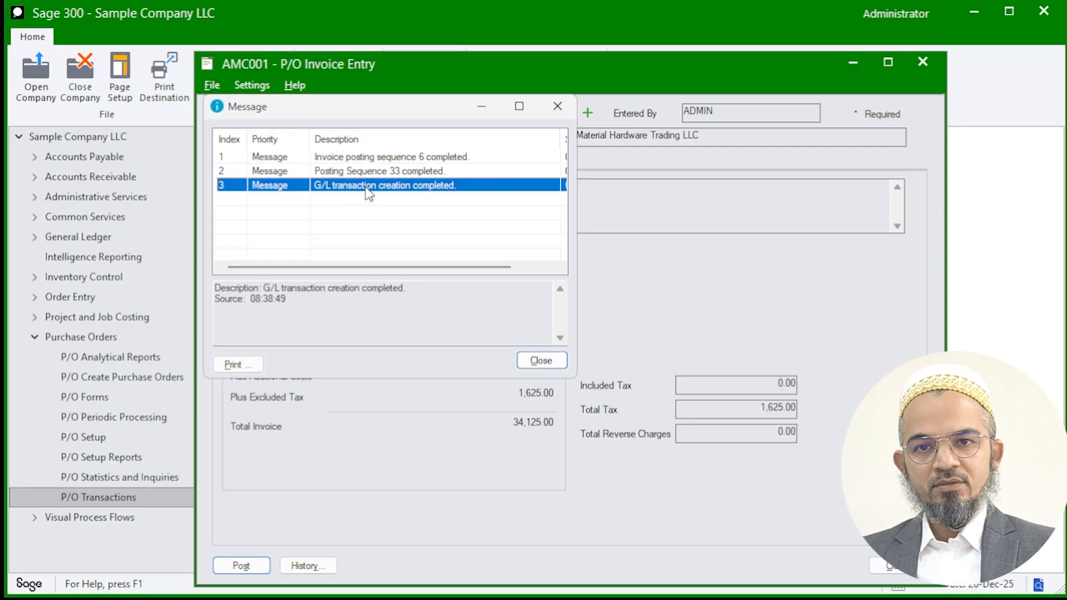
left_click(556, 363)
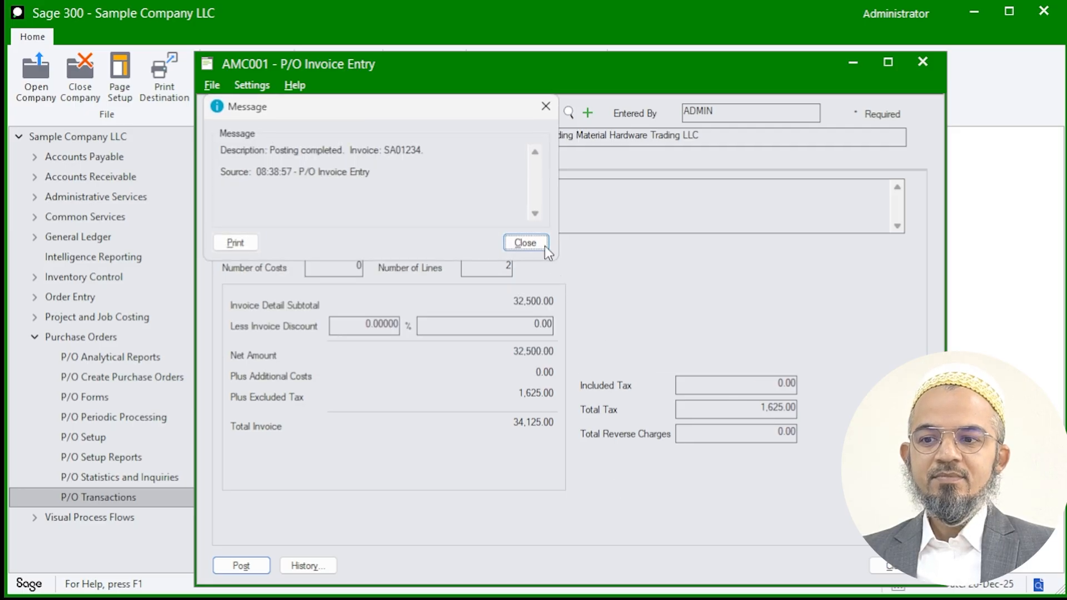
left_click(528, 243)
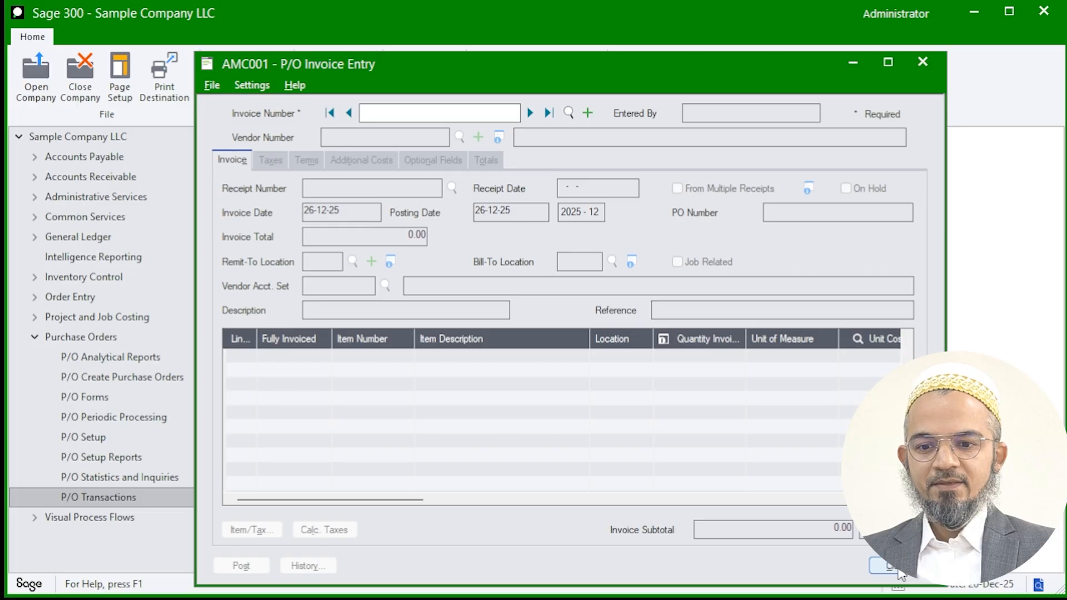
left_click(899, 571)
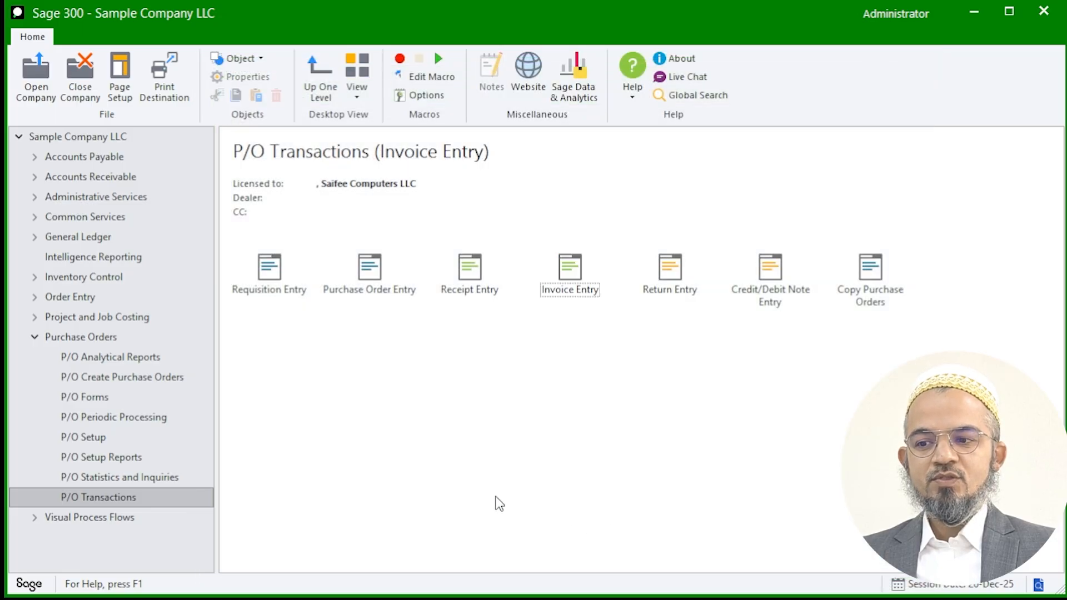
Step: Open the Accounts Payable Invoice Batch List and show posted and deleted batches
left_click(35, 337)
left_click(36, 158)
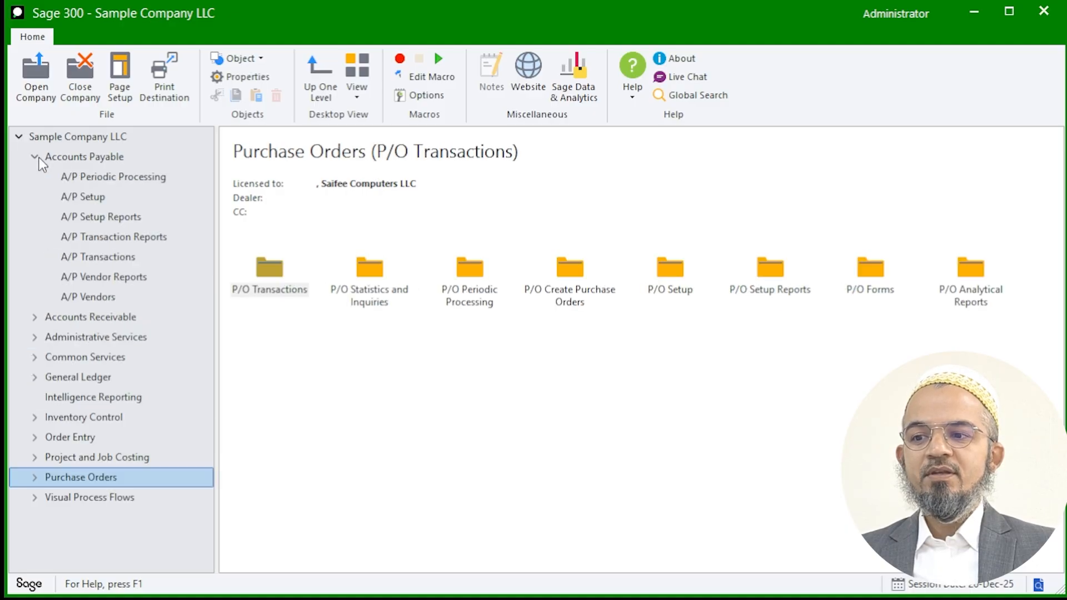
left_click(91, 257)
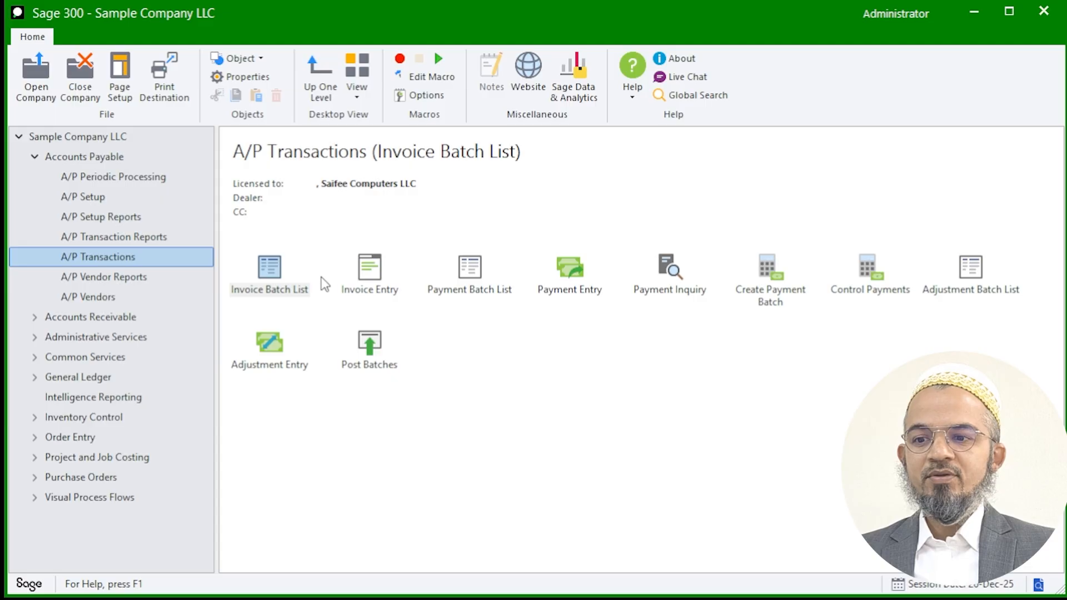
double_click(280, 289)
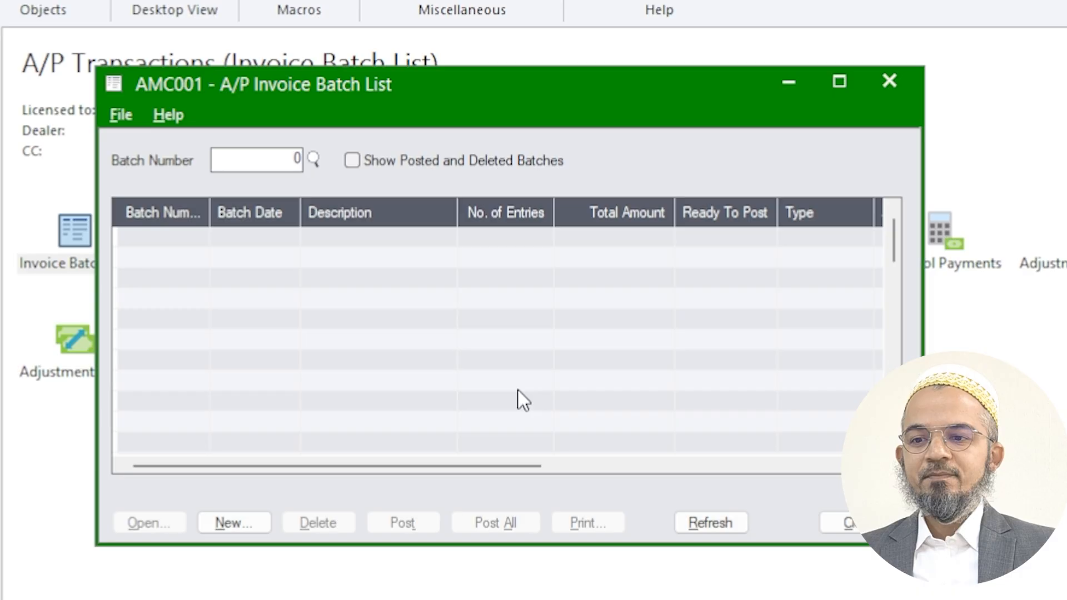
left_click(369, 161)
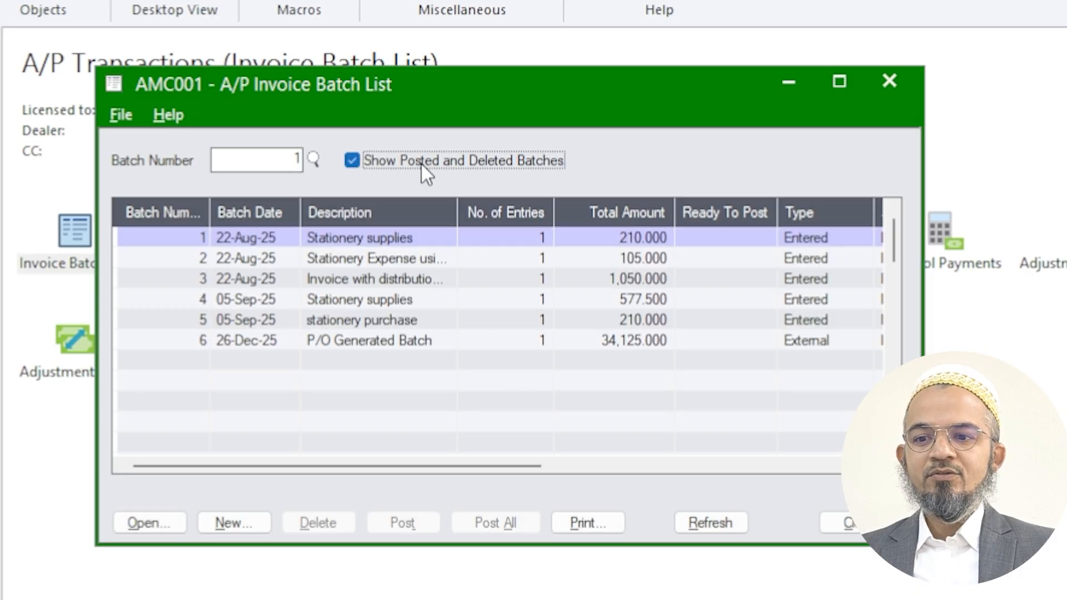
Step: Examine the P/O Generated Batch dated 26-Dec-25, checking its date, description, total amount and status
left_click(412, 343)
left_click(251, 344)
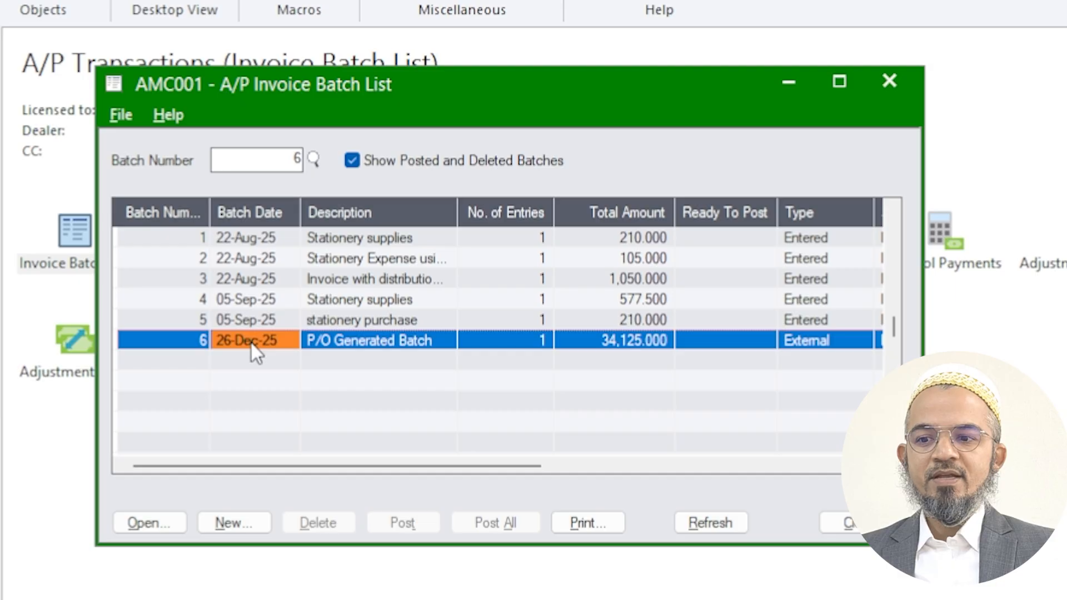
left_click(423, 347)
left_click(626, 342)
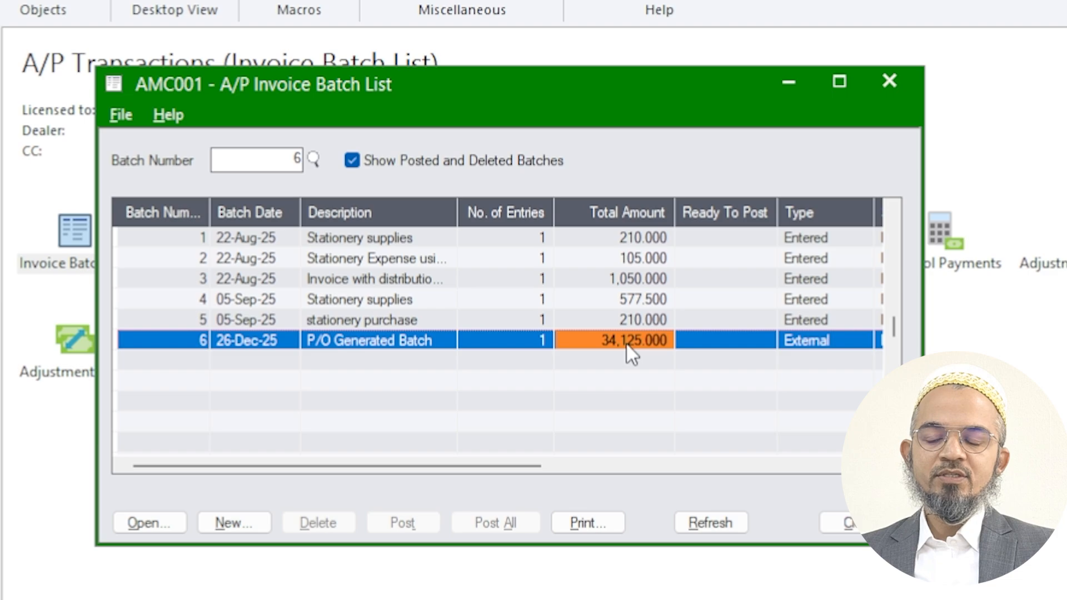
left_click(643, 468)
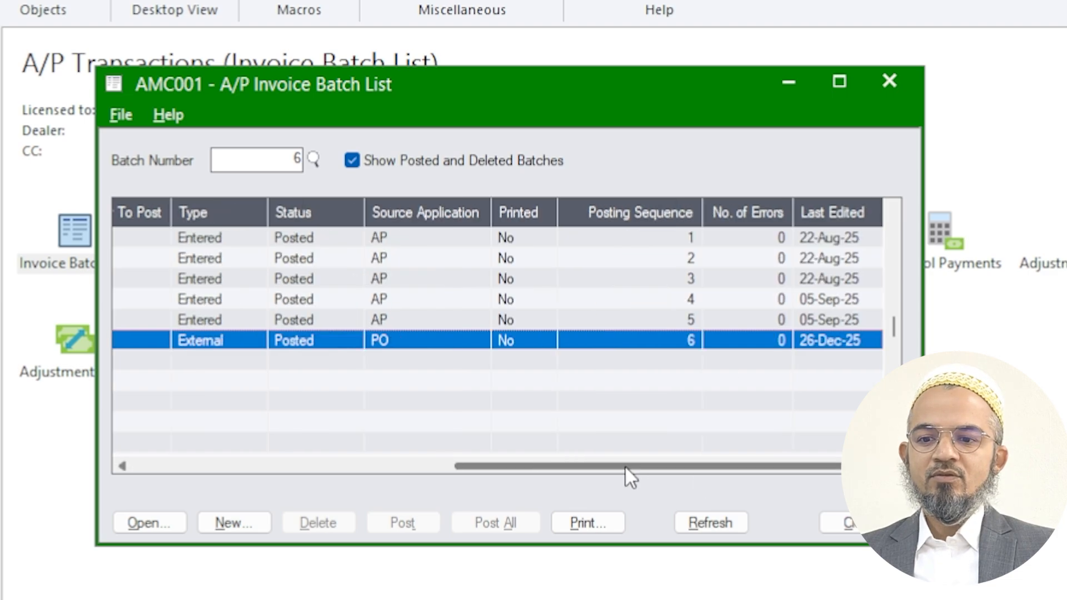
left_click(344, 341)
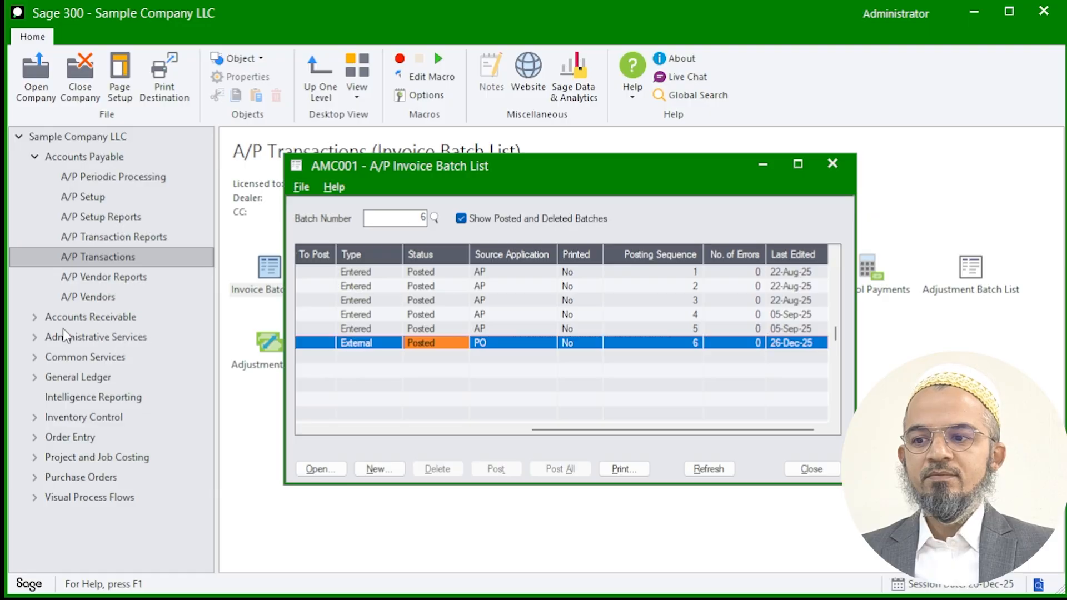
Step: Open the General Ledger Batch List and select batch 000044, the Accounts Payable batch of 26-12-25
left_click(35, 380)
left_click(89, 497)
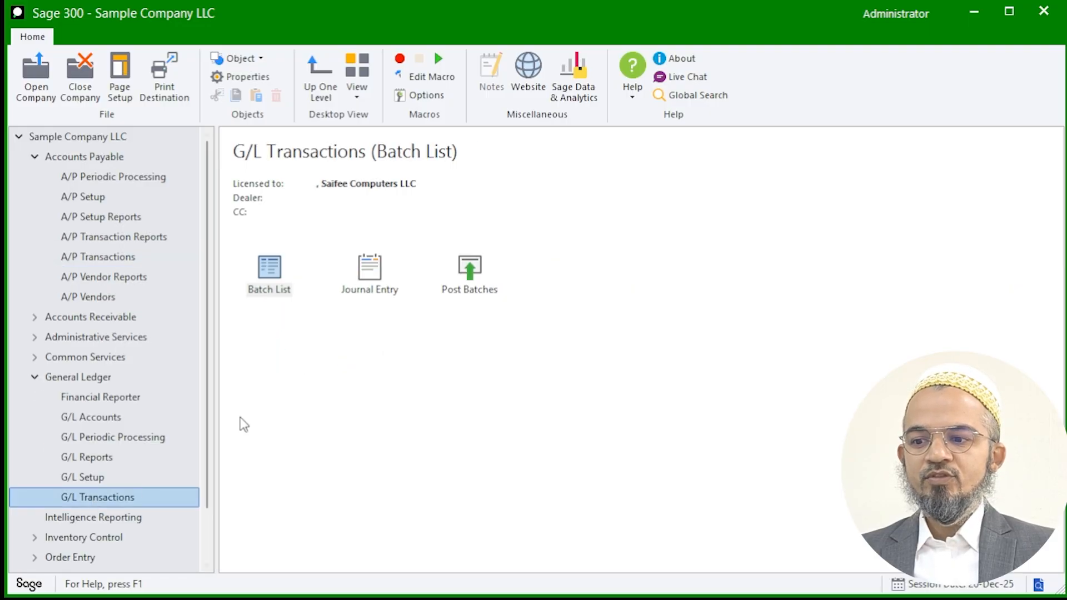
left_click(283, 289)
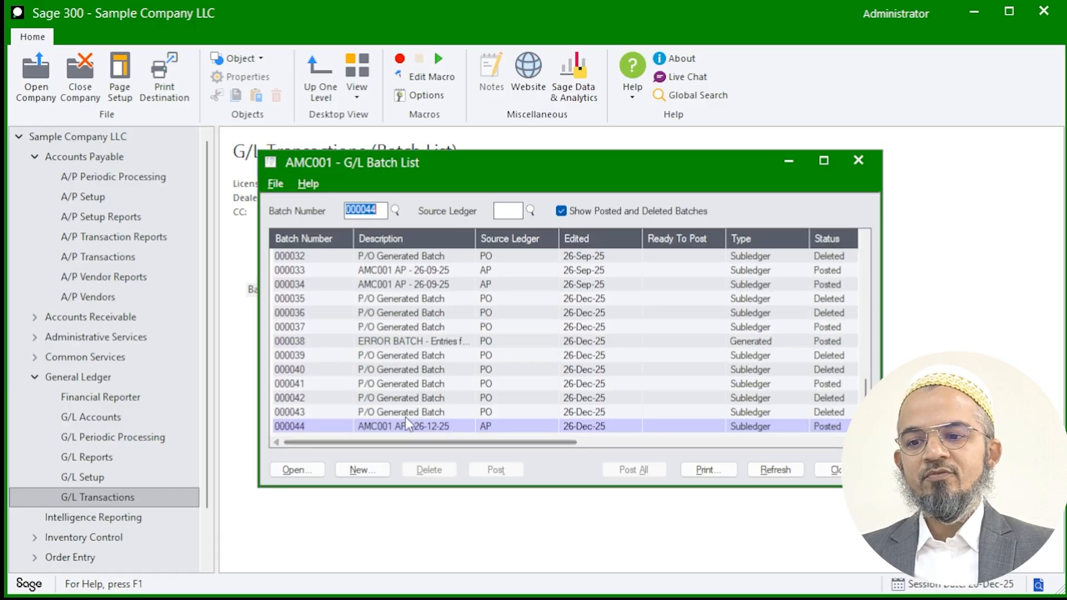
left_click(406, 418)
left_click(409, 427)
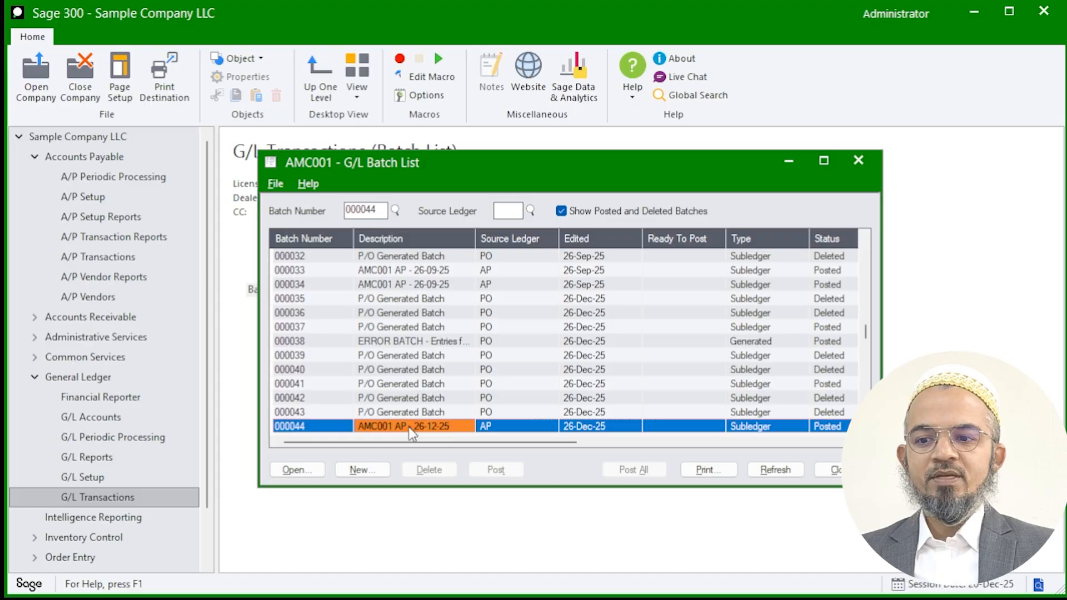